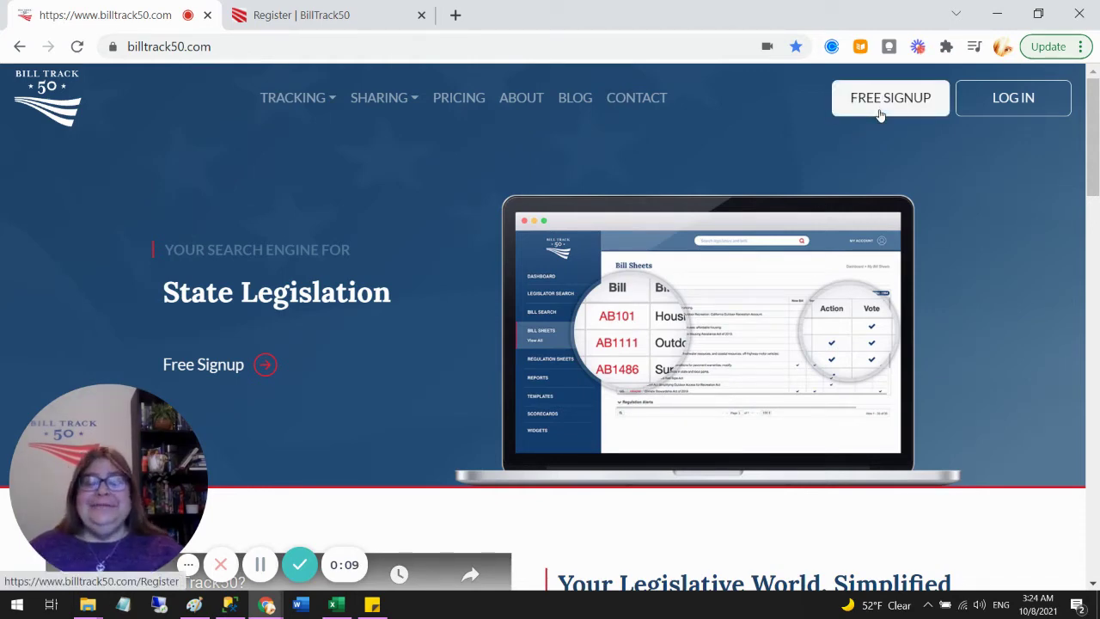
View the free signup registration form, including its name, email, password and concern fields
left_click(349, 15)
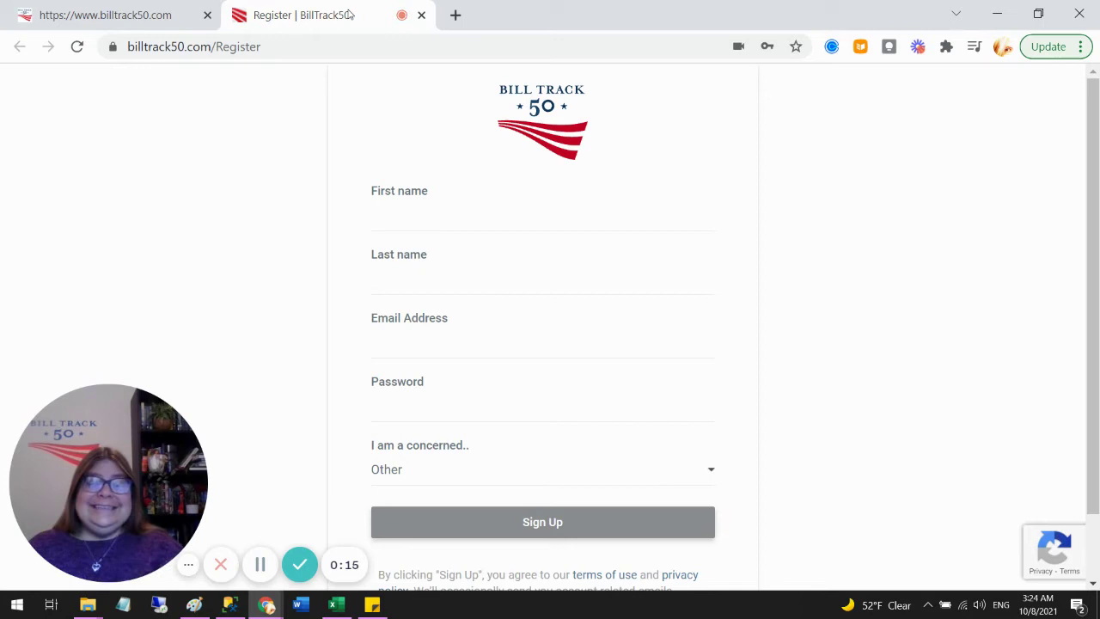
left_click(153, 16)
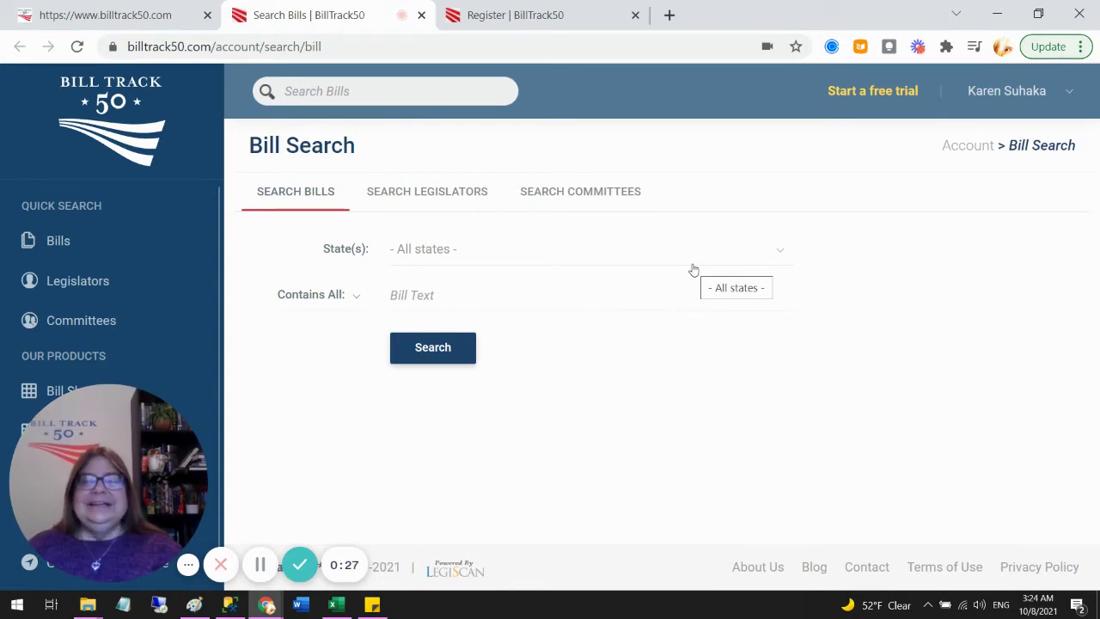
Open the free trial offer, review what it includes, and start the trial
left_click(866, 91)
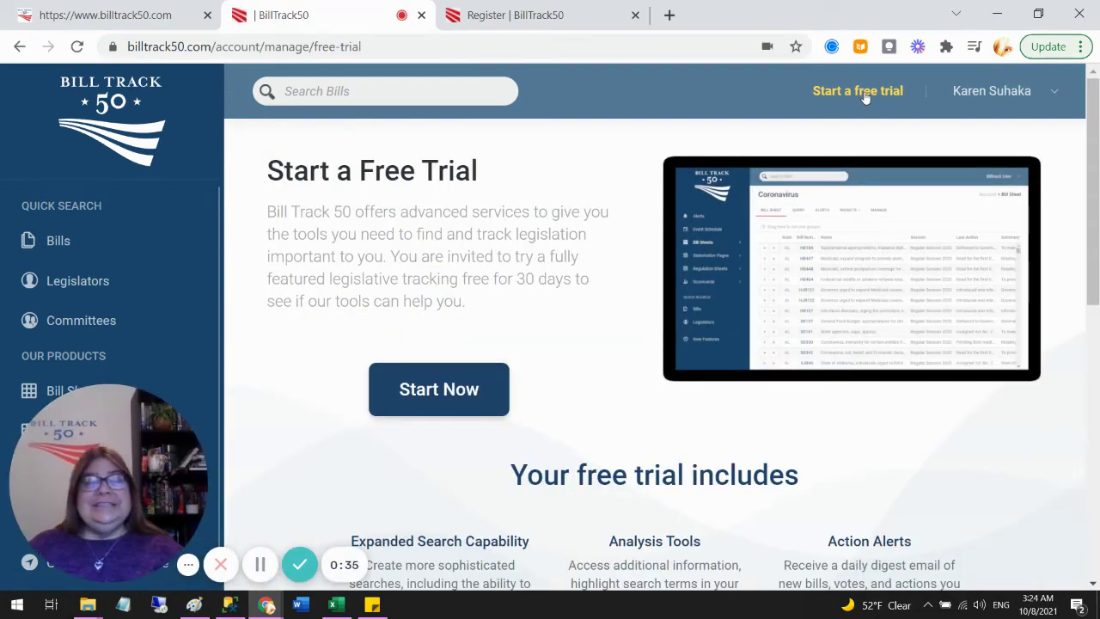
scroll(924, 387, "down", 1)
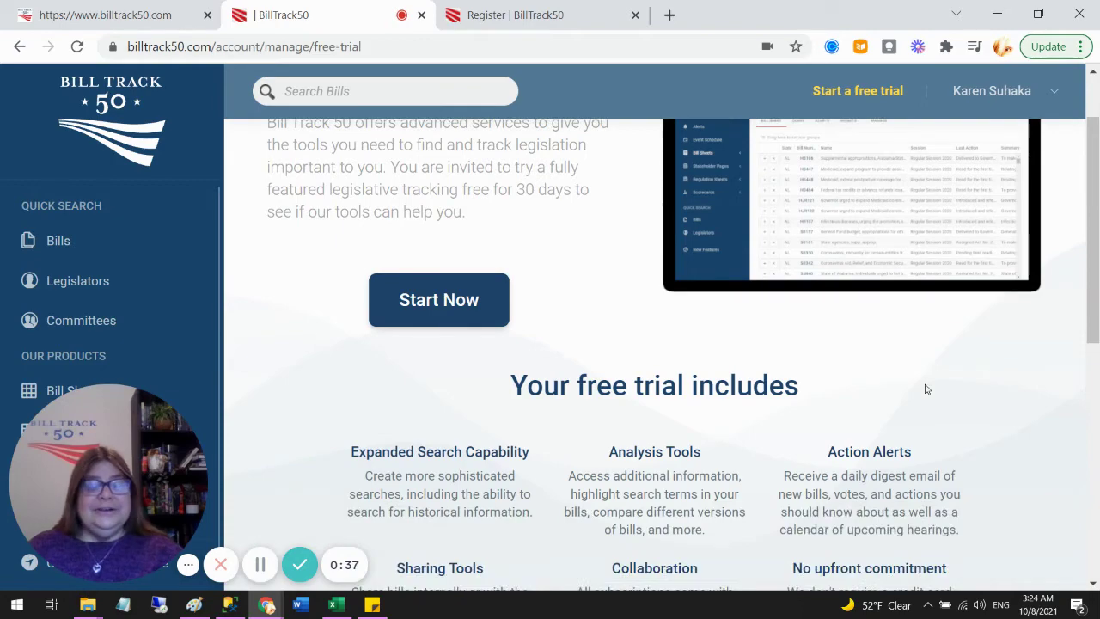
scroll(925, 389, "down", 5)
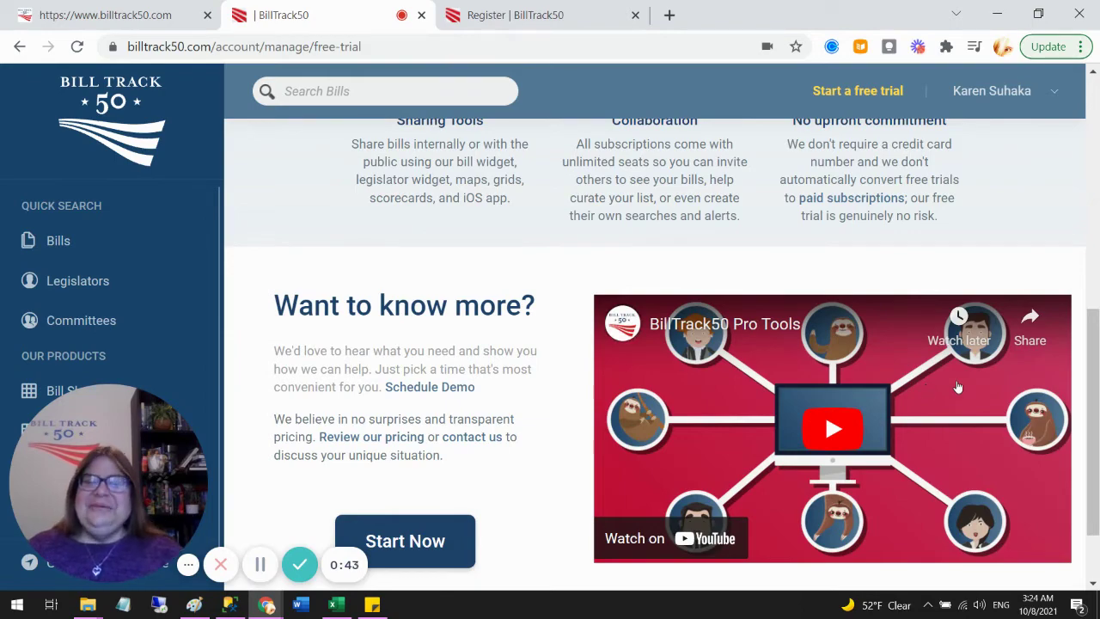
scroll(958, 387, "down", 1)
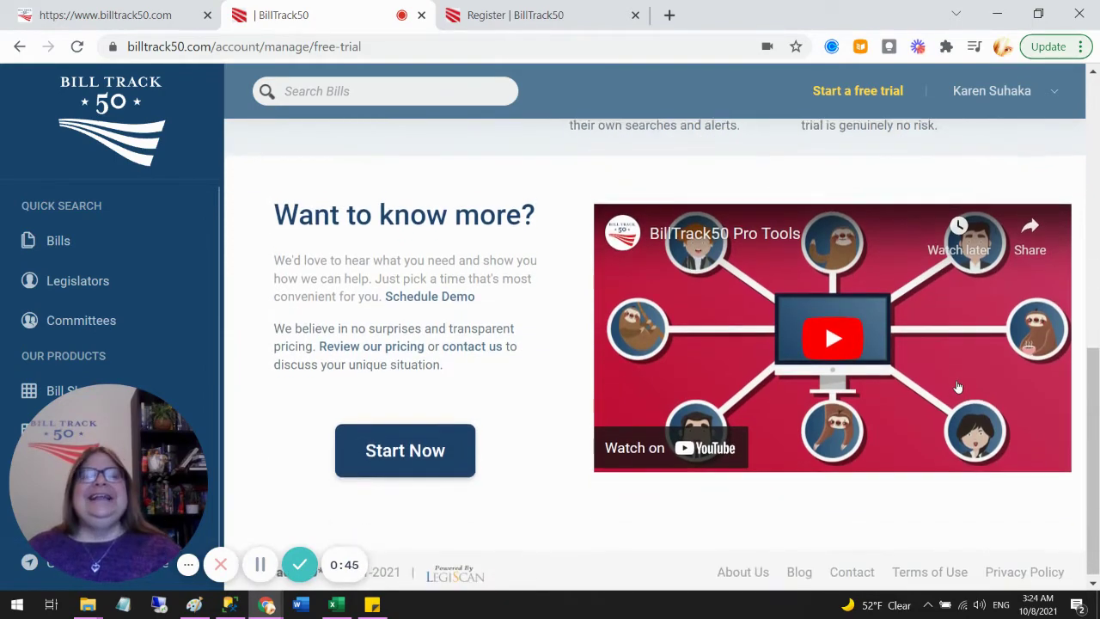
scroll(955, 386, "up", 7)
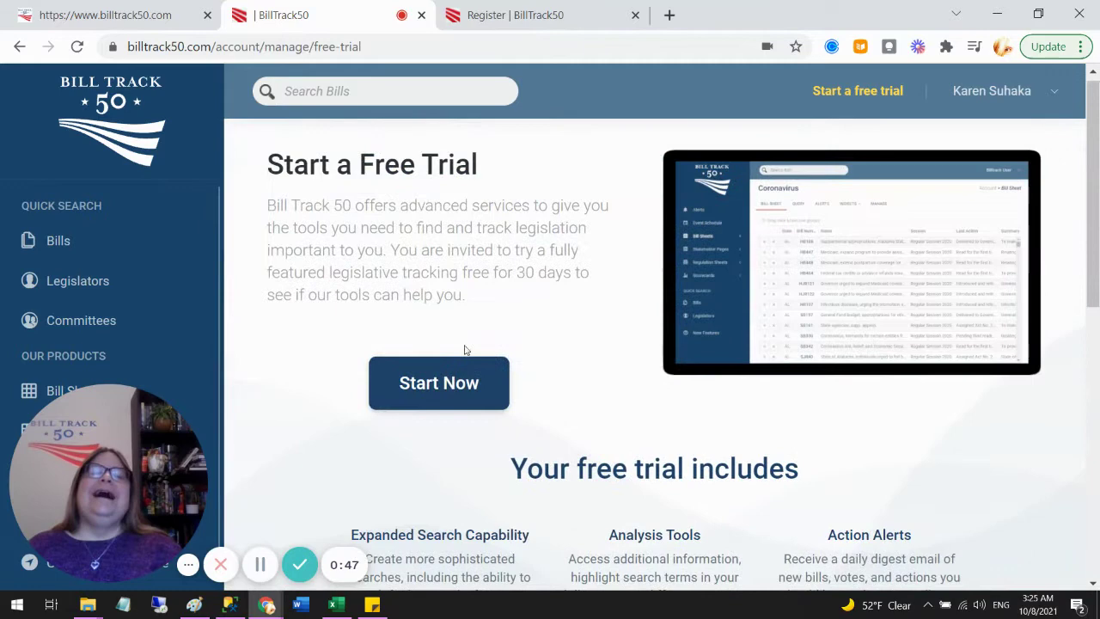
left_click(439, 384)
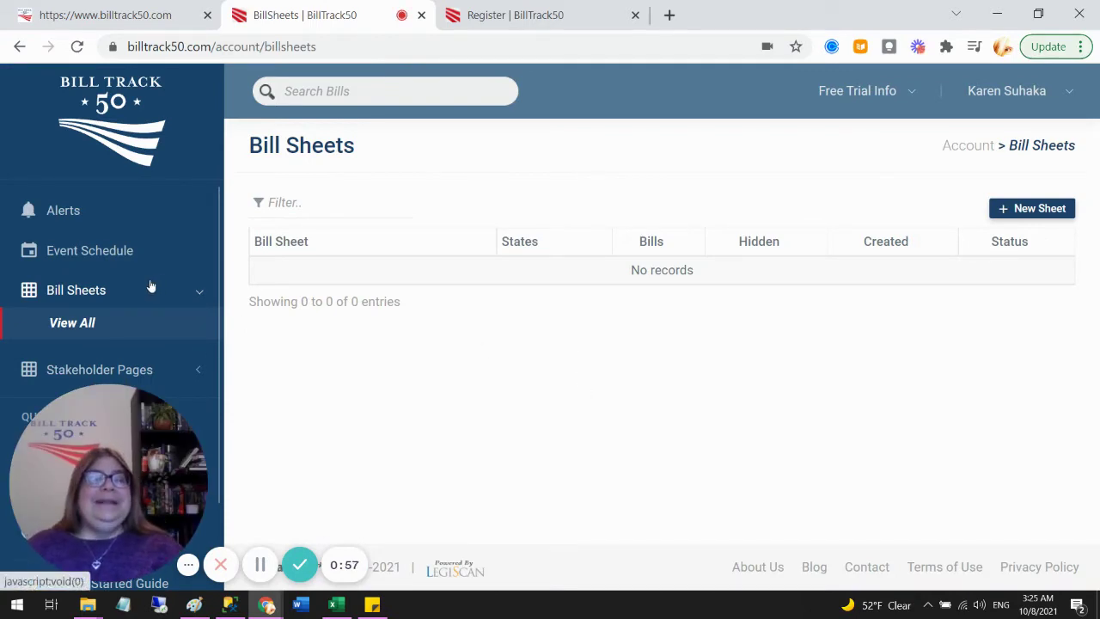
Create a new bill sheet named Marijuana with the type Bill Query
scroll(150, 283, "down", 1)
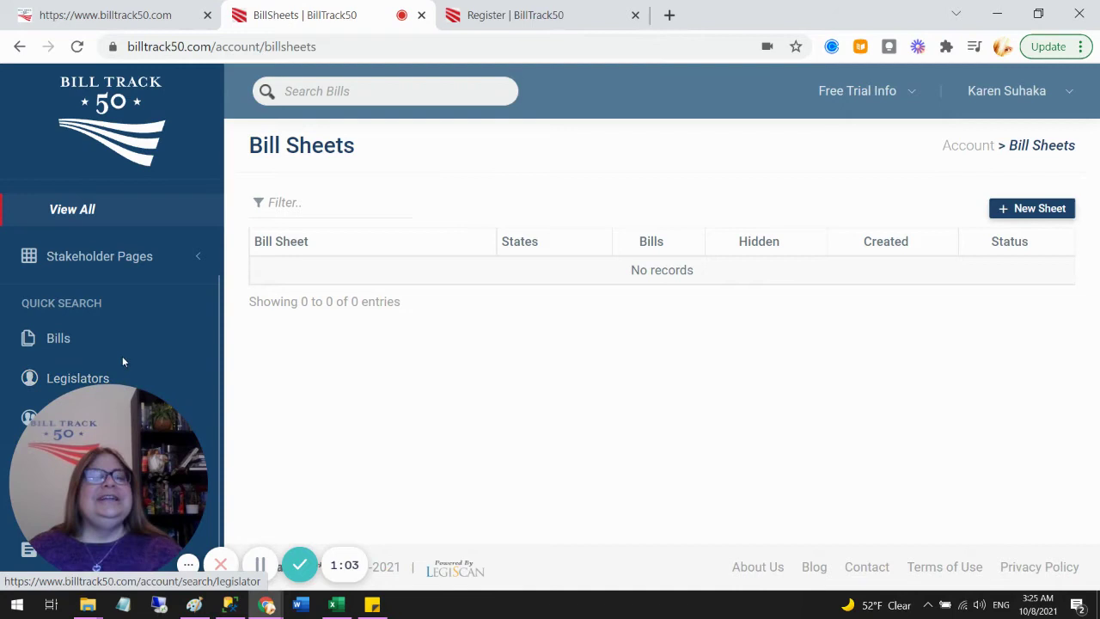
scroll(164, 361, "up", 1)
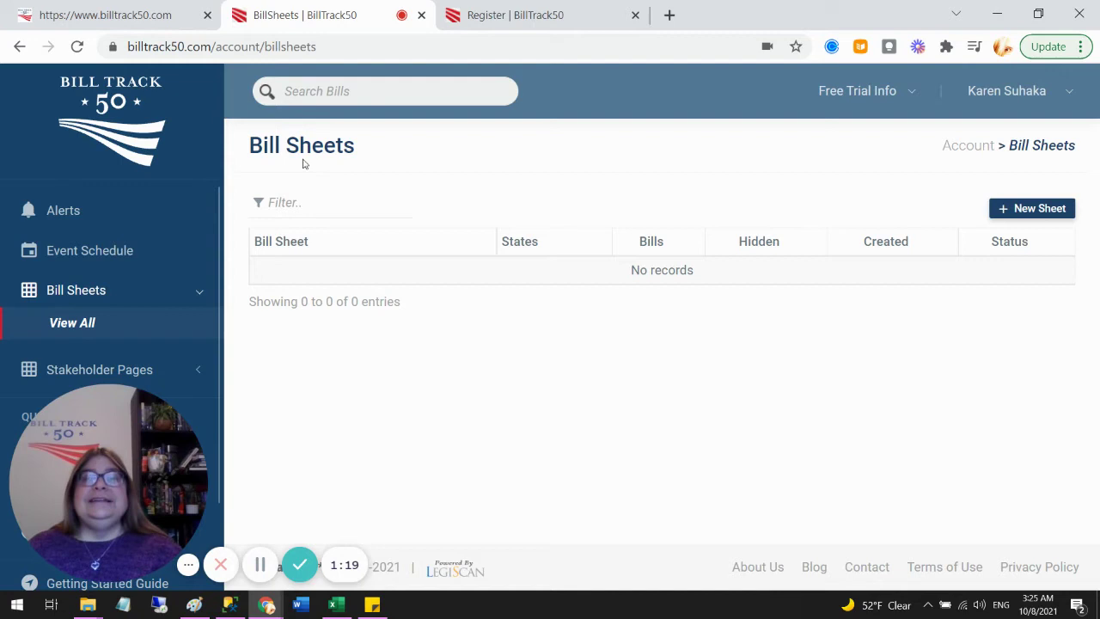
left_click(1023, 215)
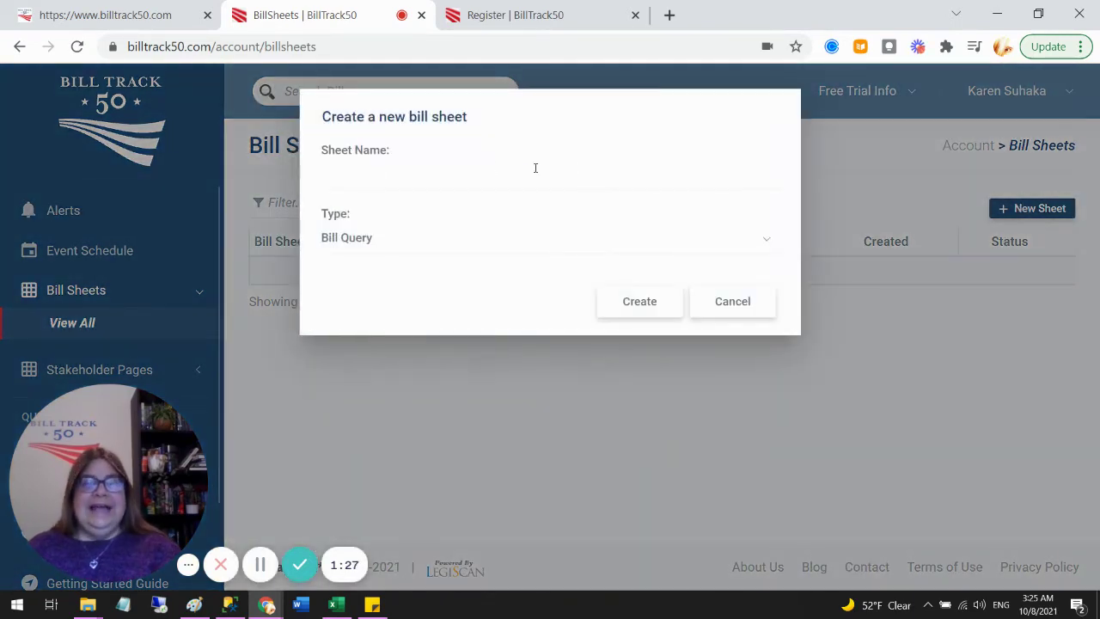
left_click(475, 170)
type("Marijuana")
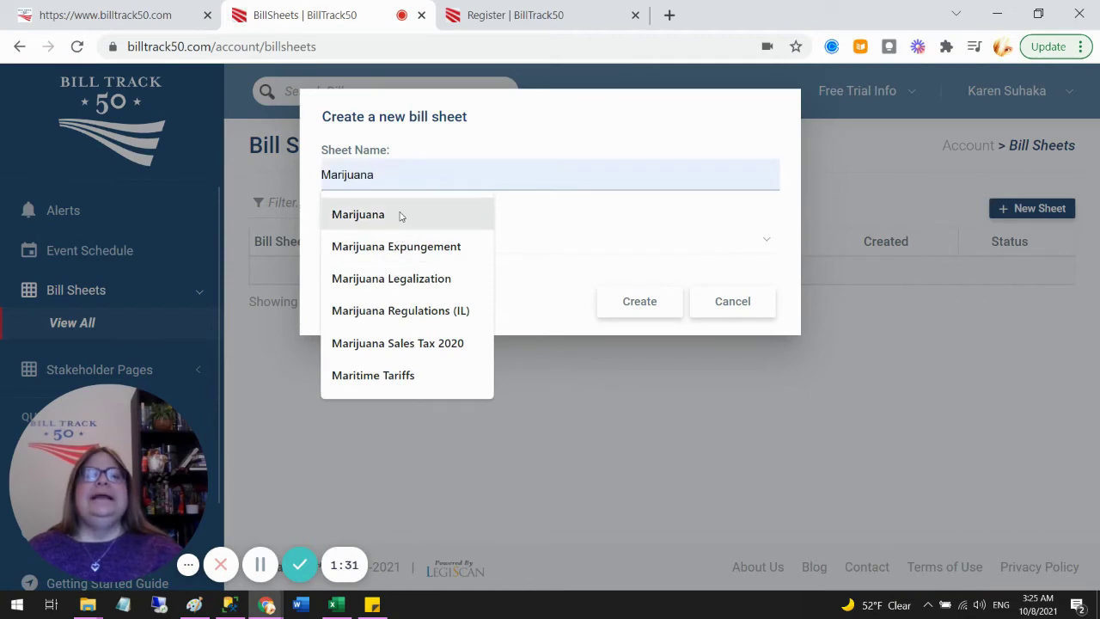
left_click(399, 216)
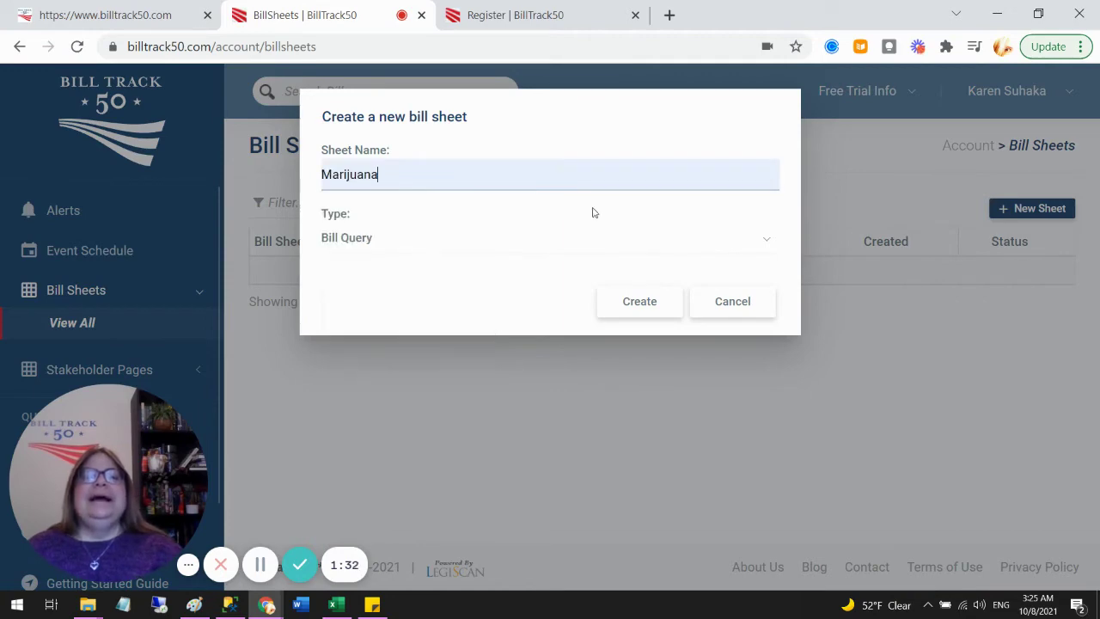
left_click(647, 313)
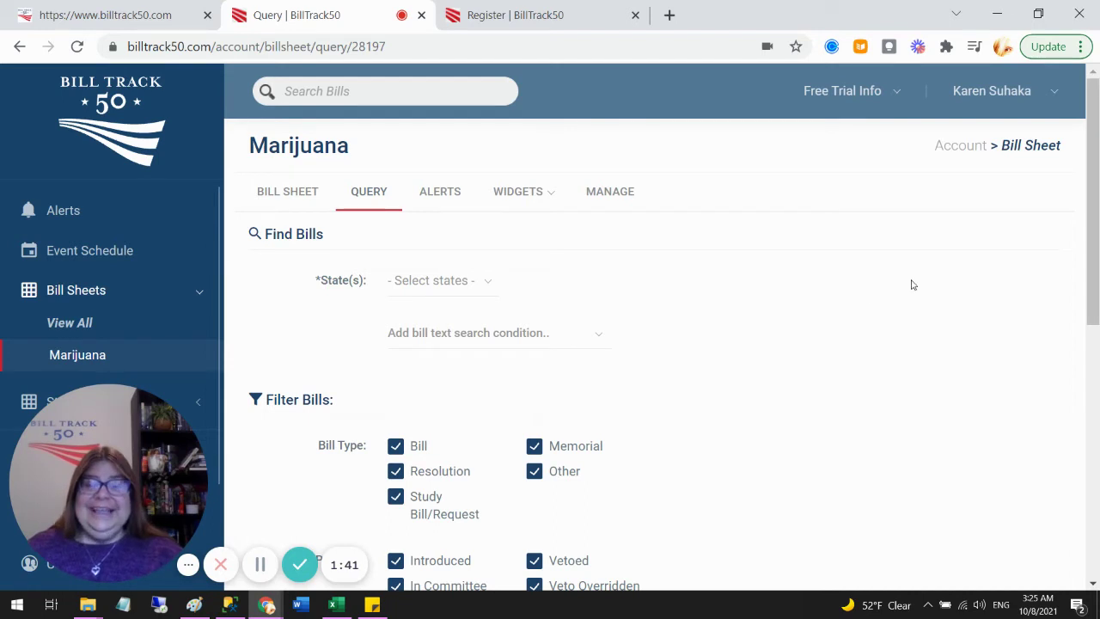
Select all states for the Marijuana bill sheet's query
left_click(424, 283)
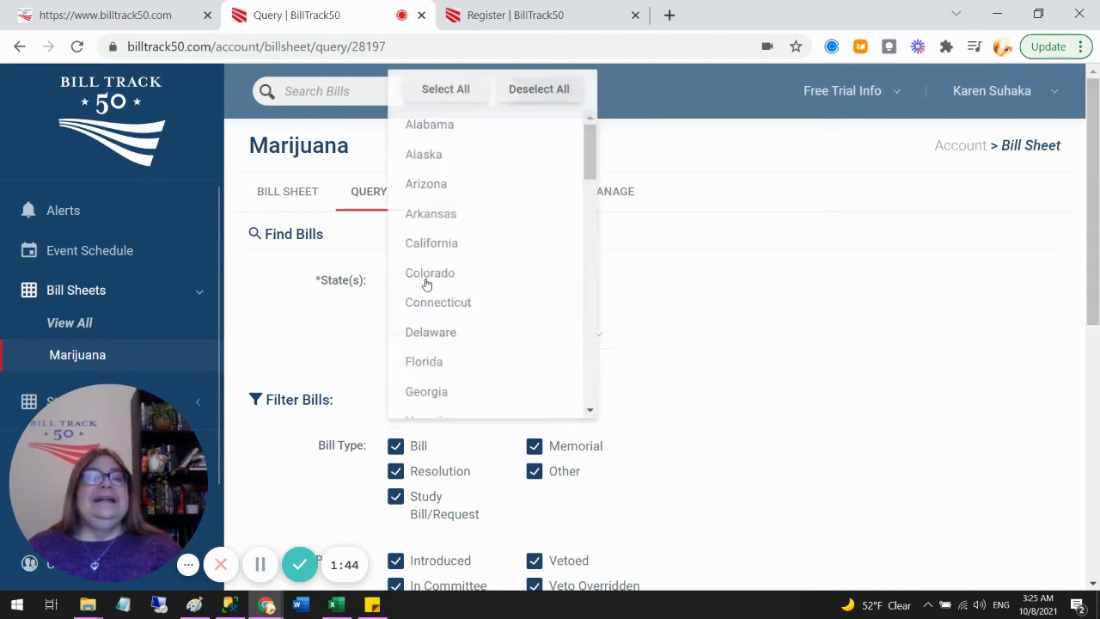
left_click(454, 93)
left_click(670, 306)
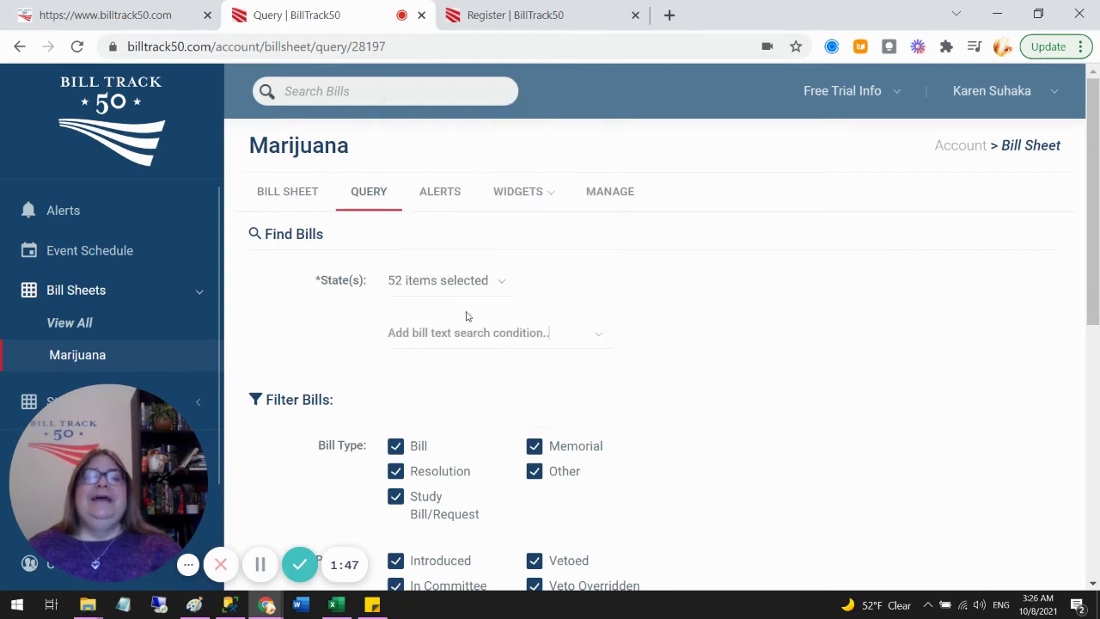
Add a bill text condition requiring any of the terms "marjuana marihuana cannabis"
left_click(428, 339)
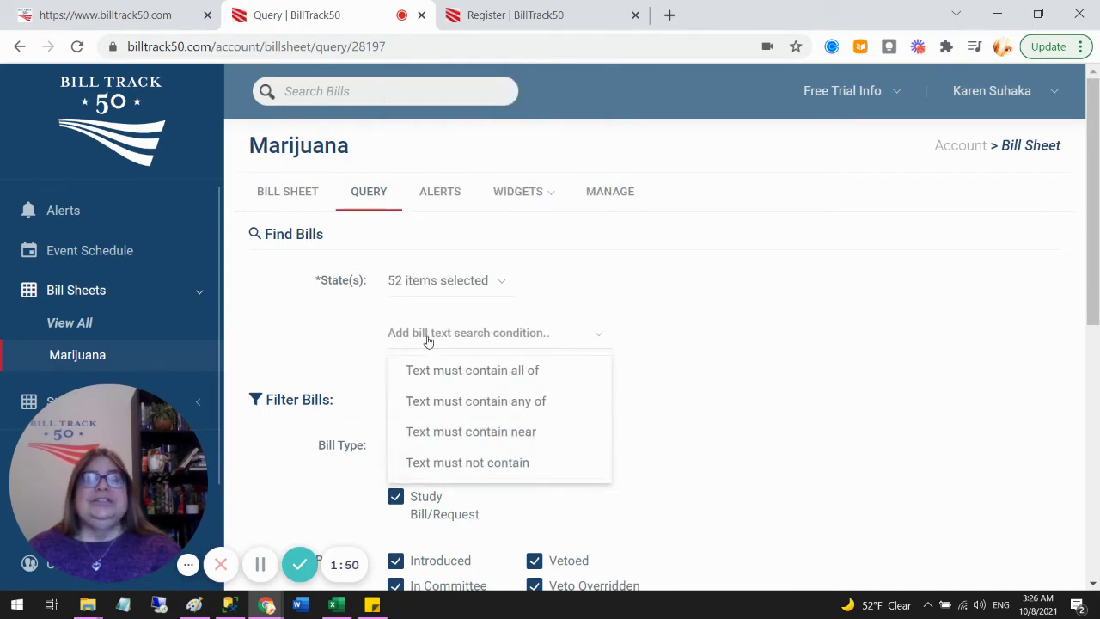
left_click(493, 411)
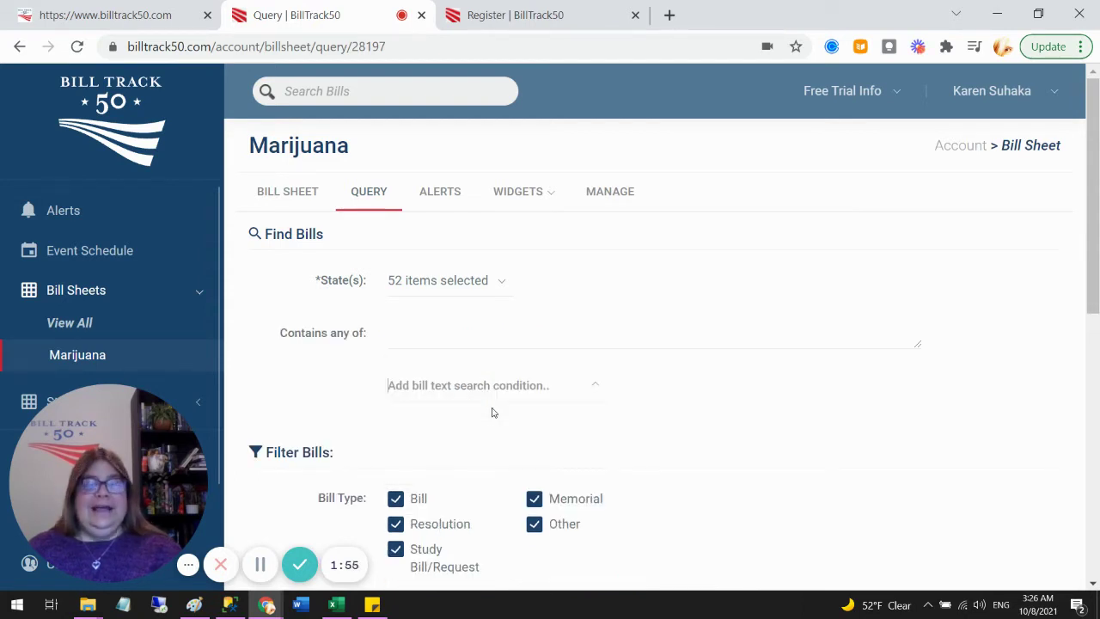
left_click(442, 334)
type("mari")
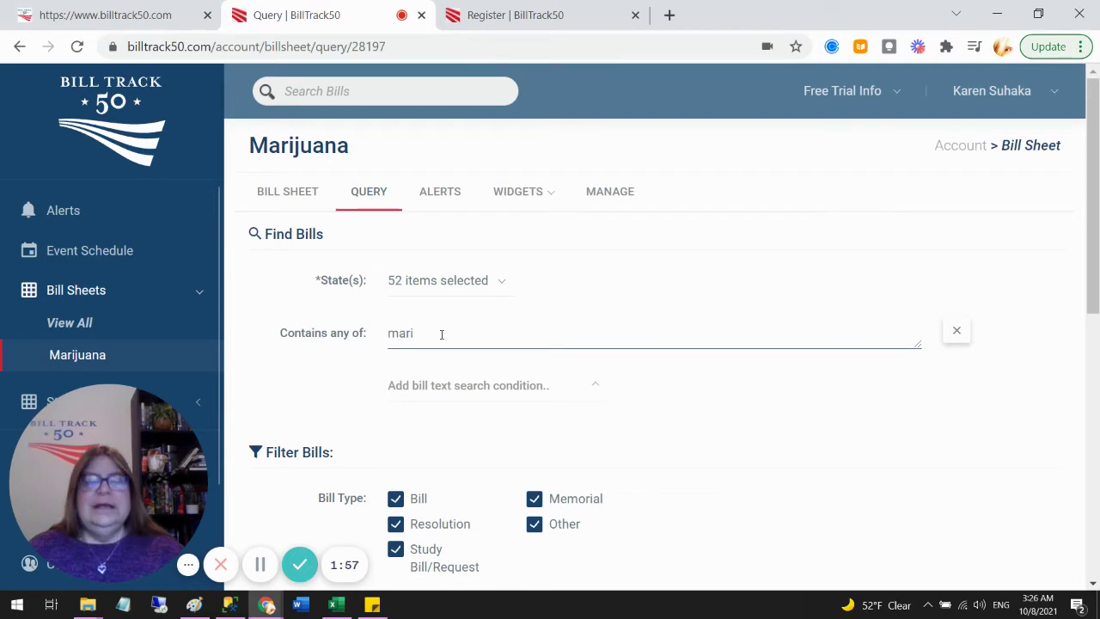
type("uana")
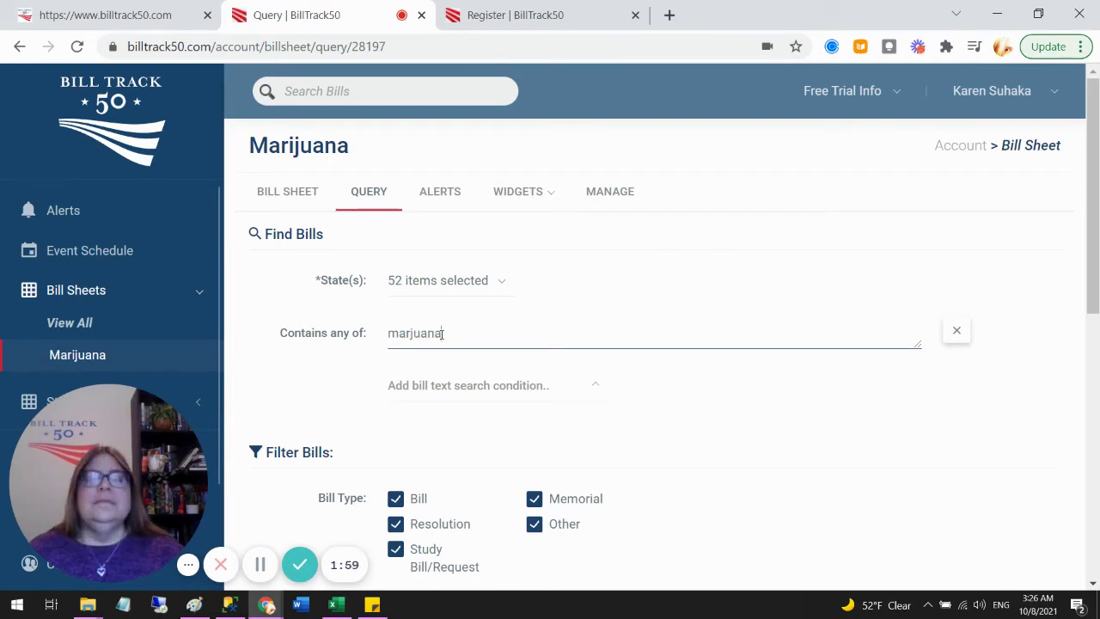
type(" mar")
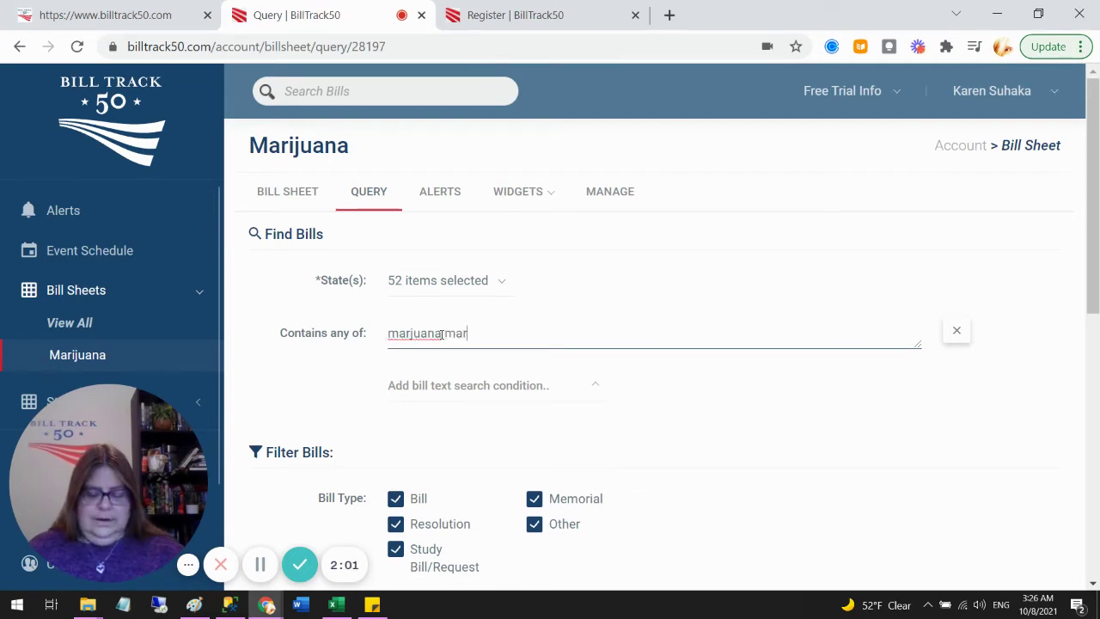
type("ihuana")
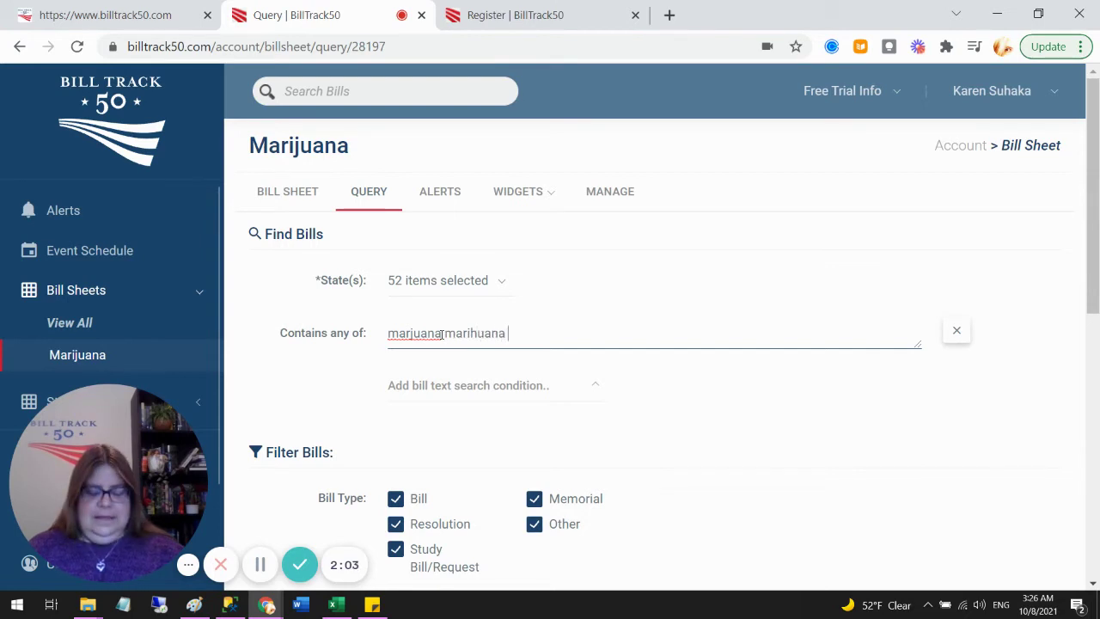
type(" cannabis")
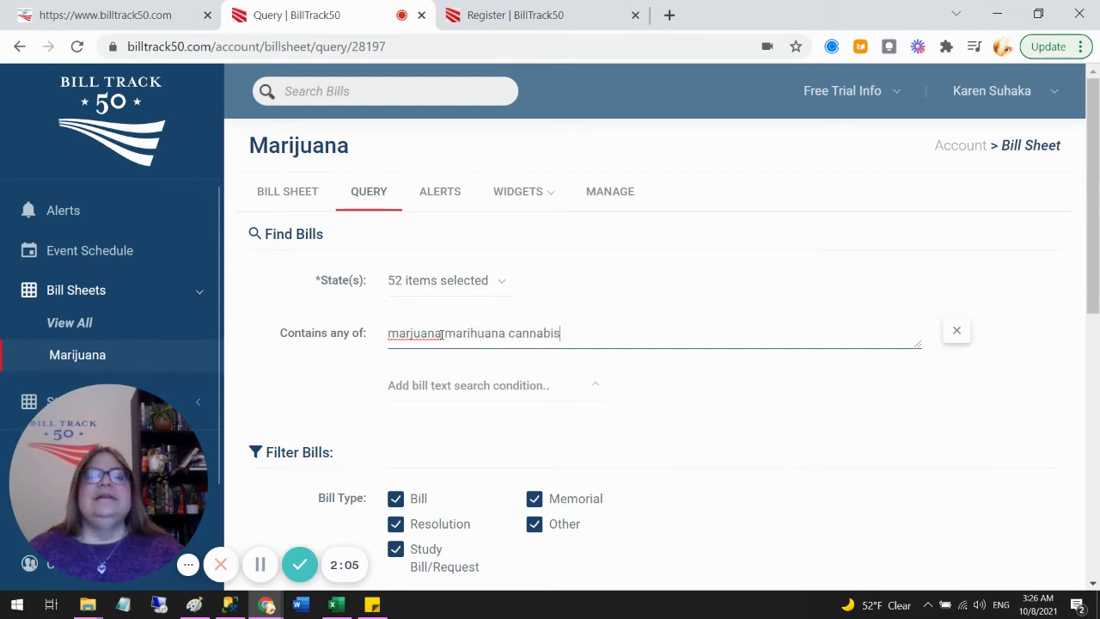
Correct the misspelled first term in the contains-any-of condition to "marijuana"
right_click(410, 334)
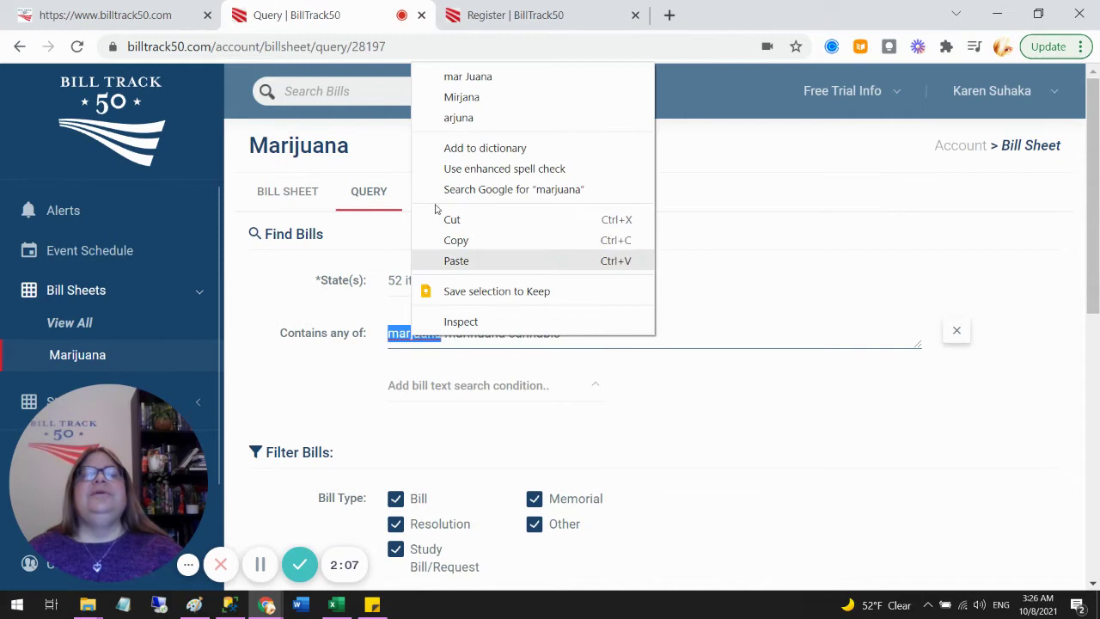
left_click(391, 334)
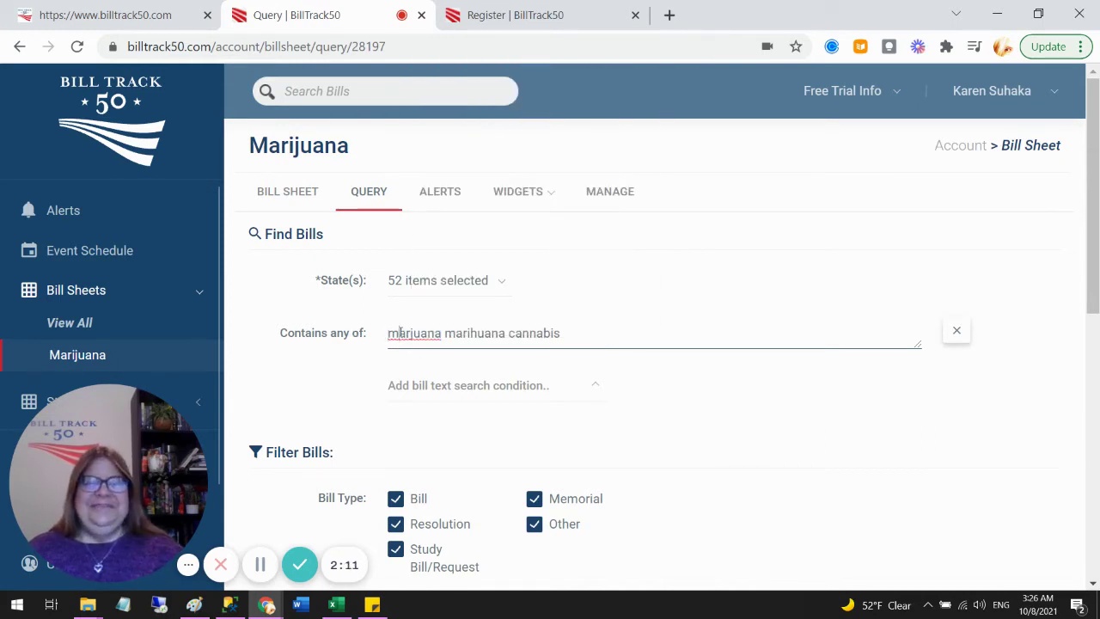
double_click(400, 333)
type("mari")
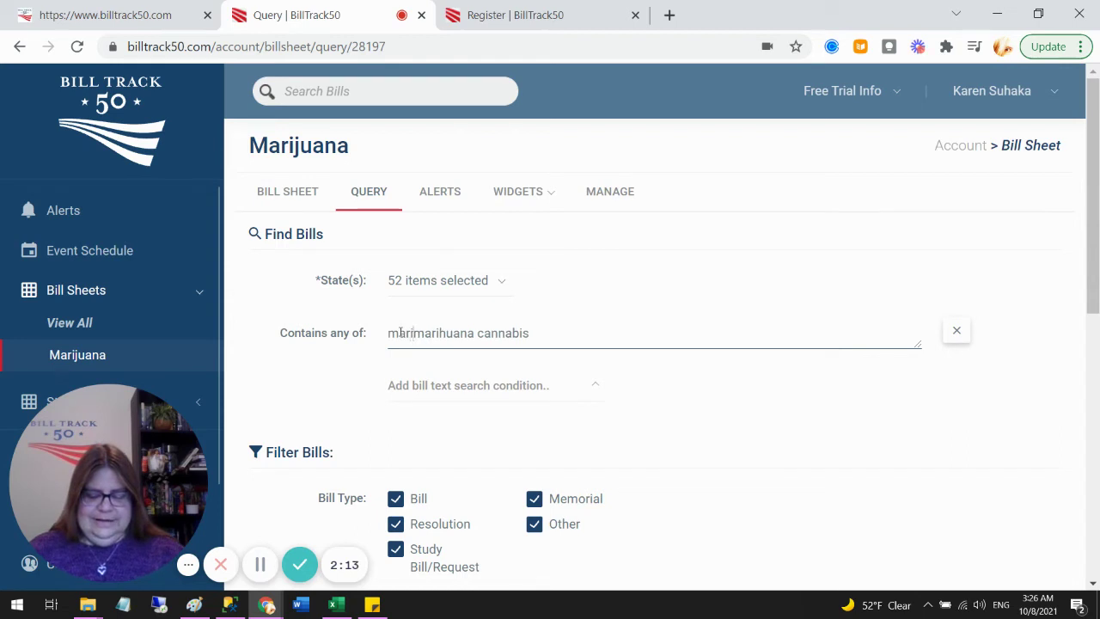
type("ju")
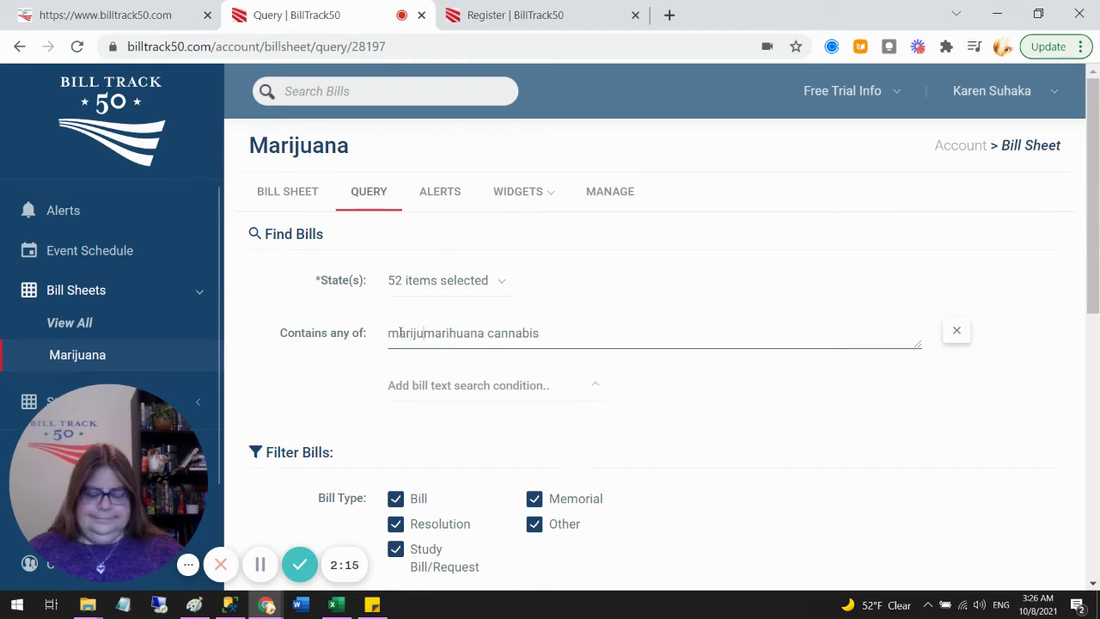
type("uana")
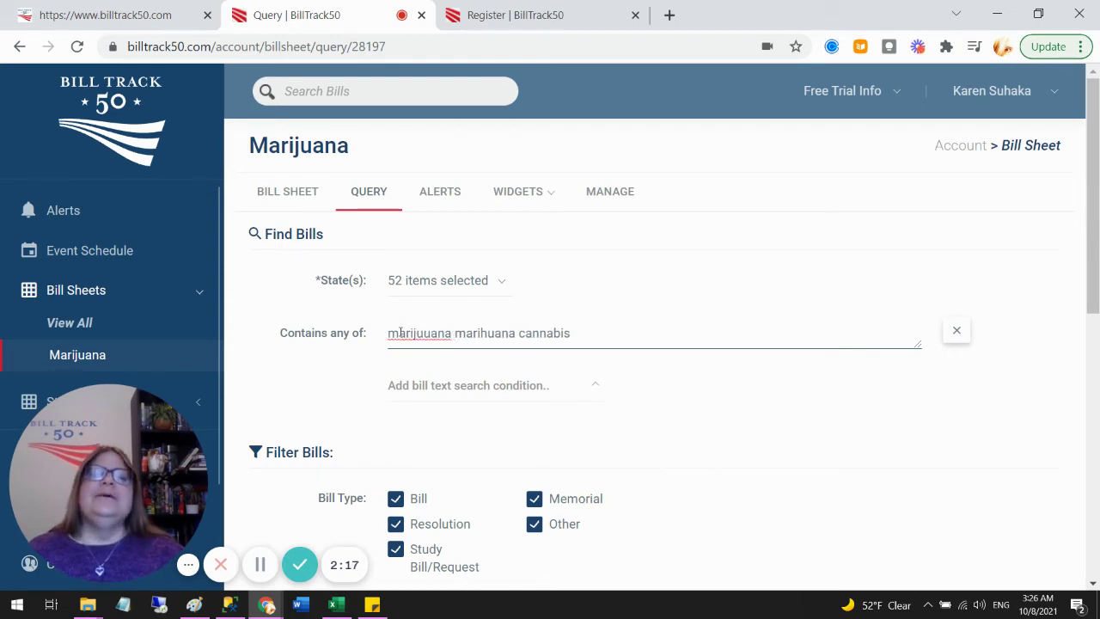
key("BackSpace")
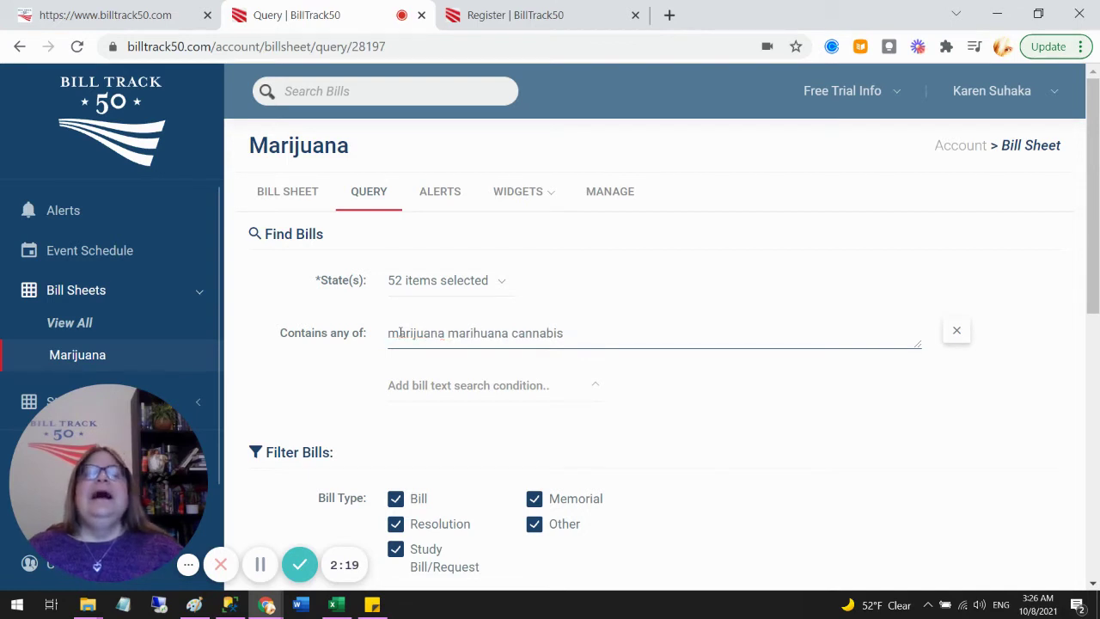
left_click(682, 341)
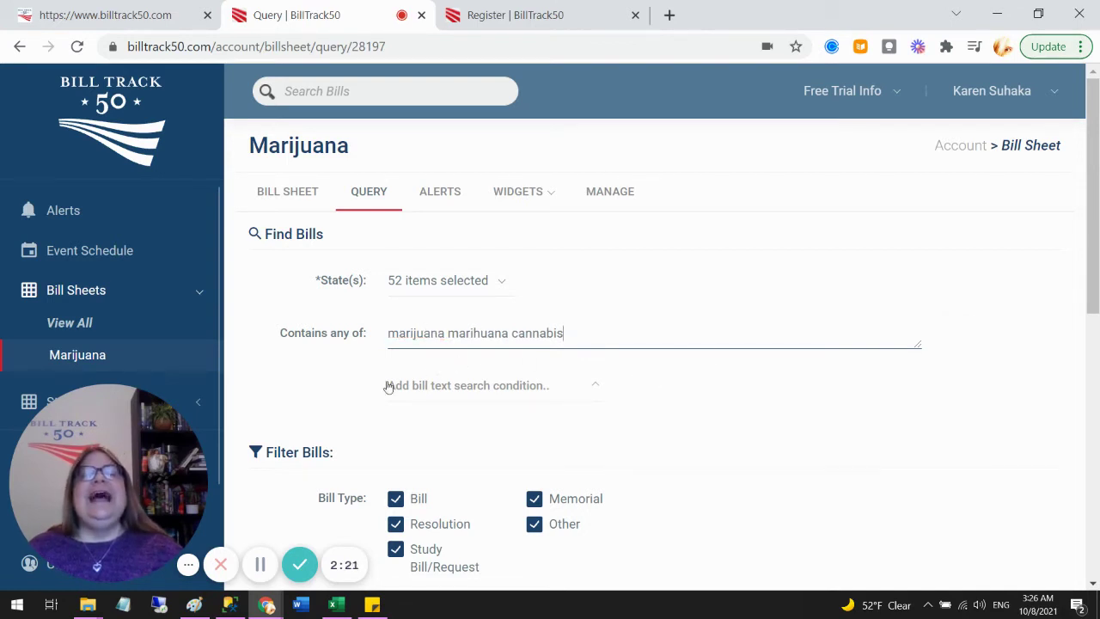
Add a bill text condition requiring all of the text "expungement"
left_click(452, 388)
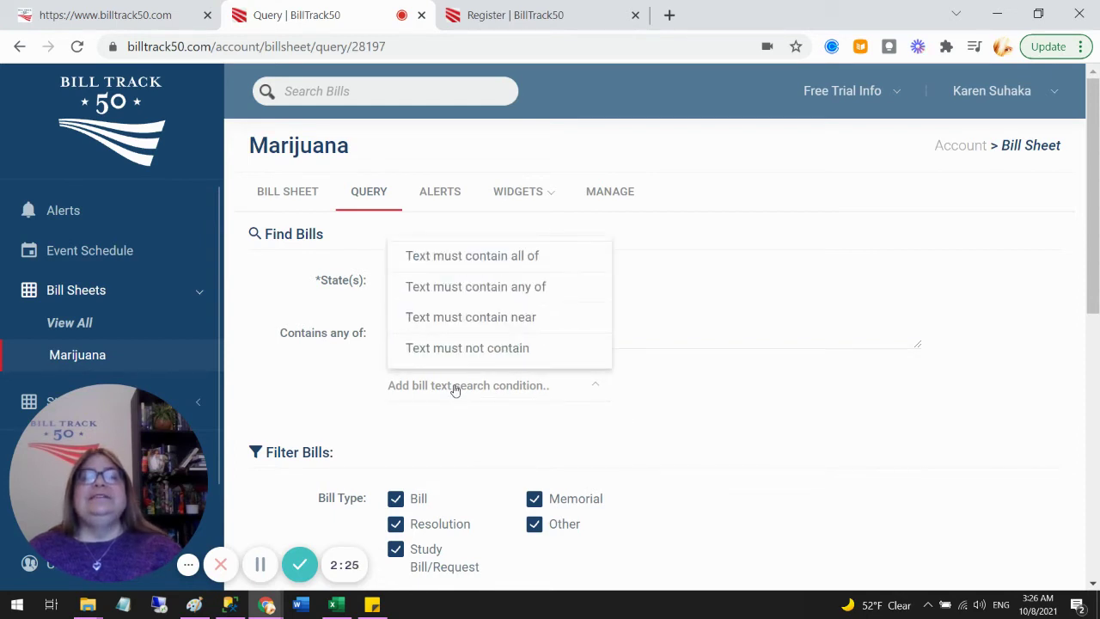
left_click(473, 257)
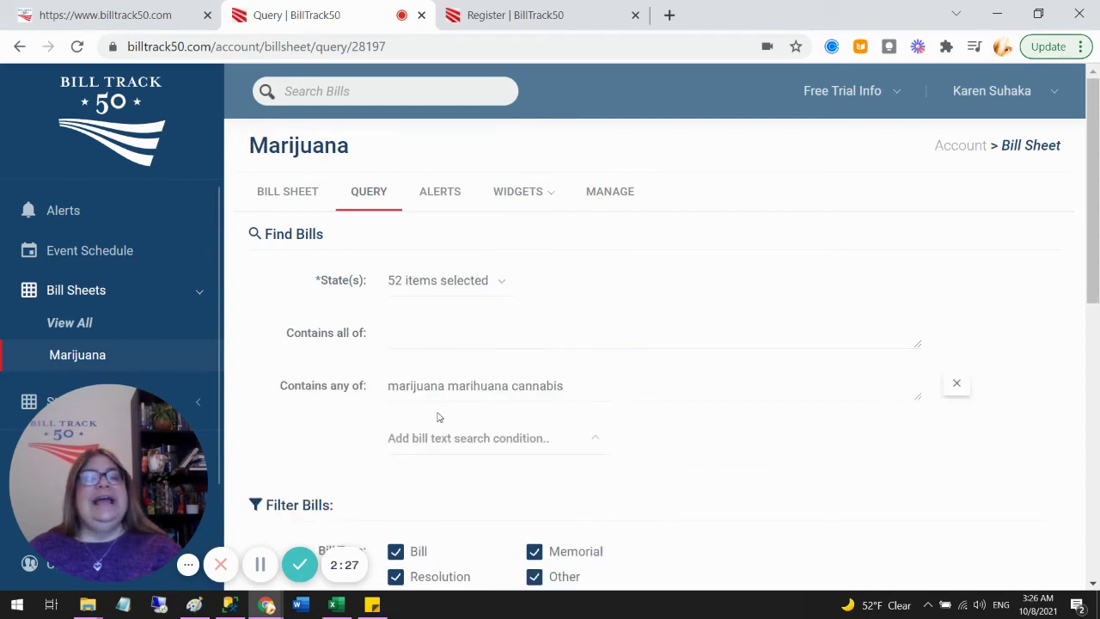
left_click(436, 333)
type("ex")
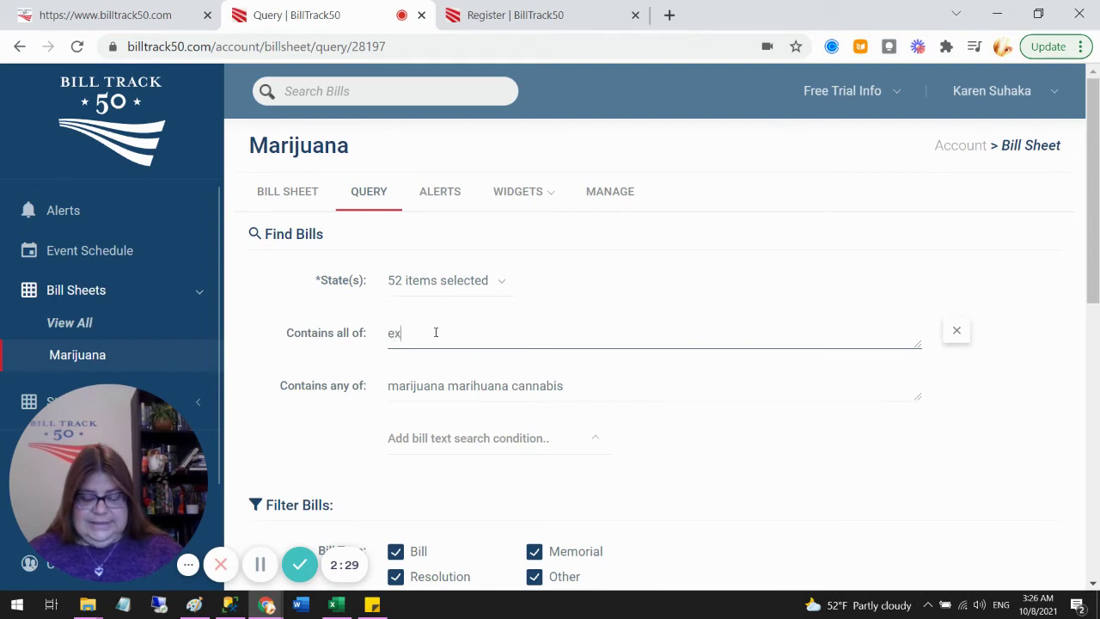
type("pl")
type("ngg")
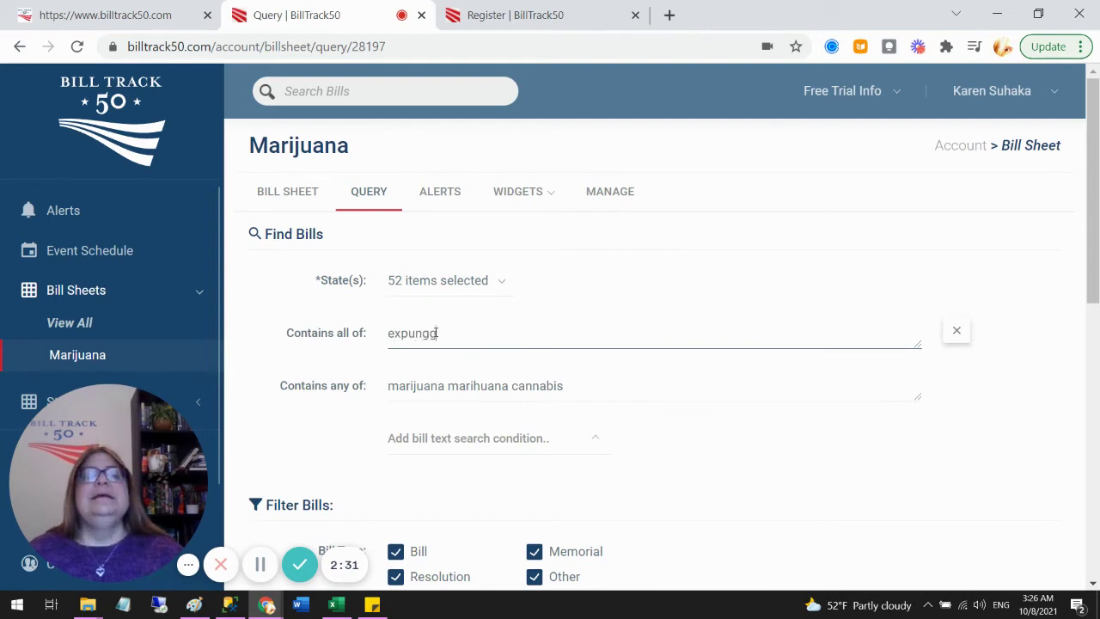
key("BackSpace")
type("ement")
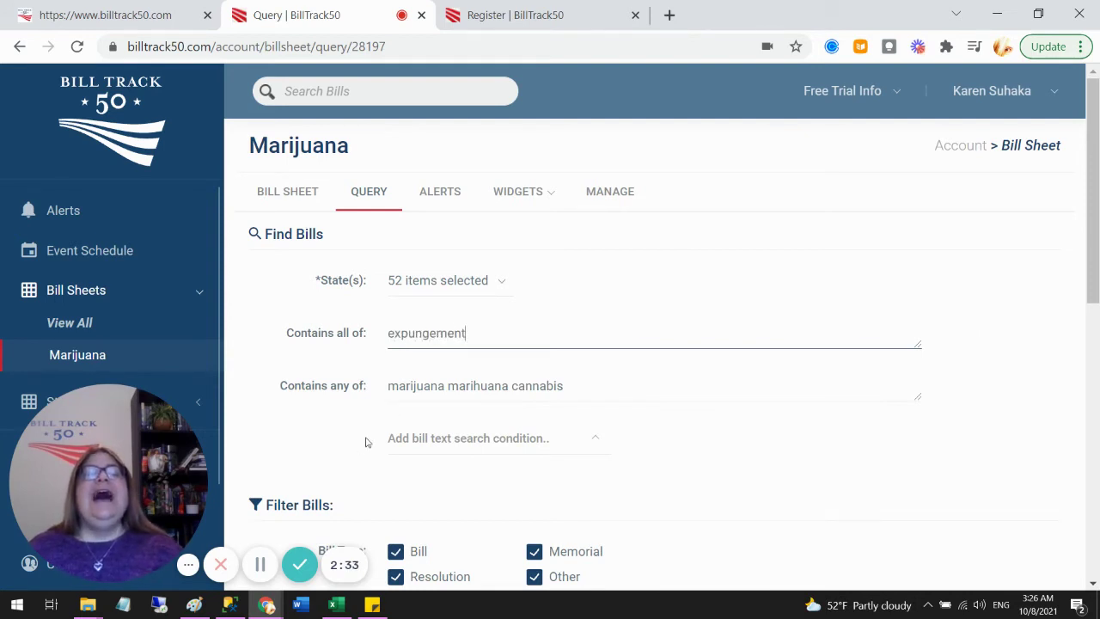
Filter the Marijuana query by session years 2019 through 2022
left_click(462, 440)
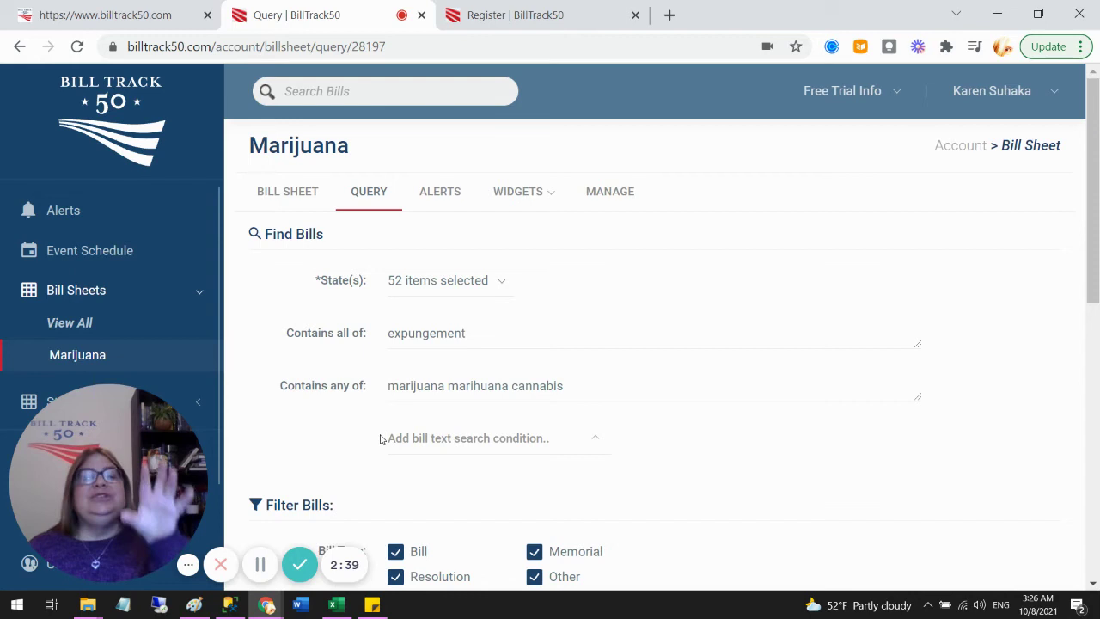
scroll(381, 439, "down", 3)
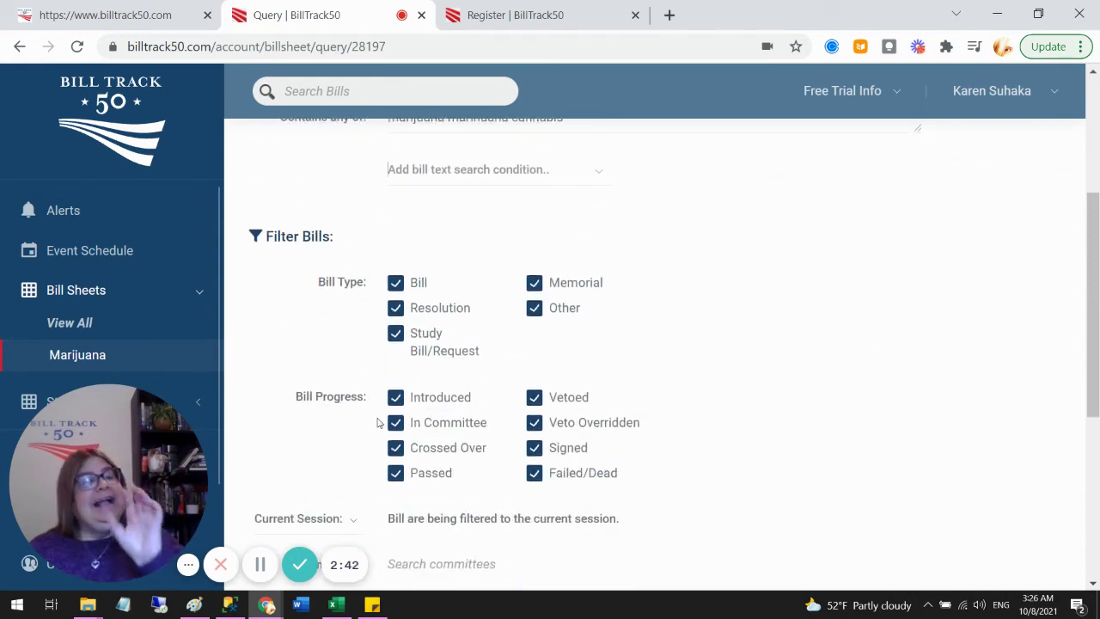
scroll(380, 422, "down", 2)
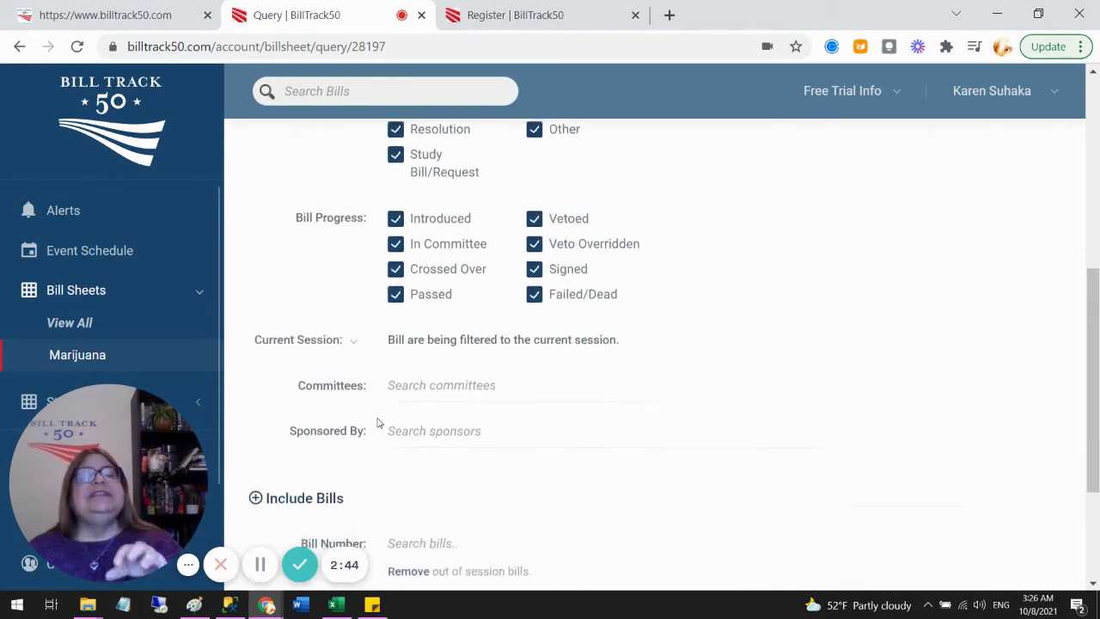
left_click(295, 344)
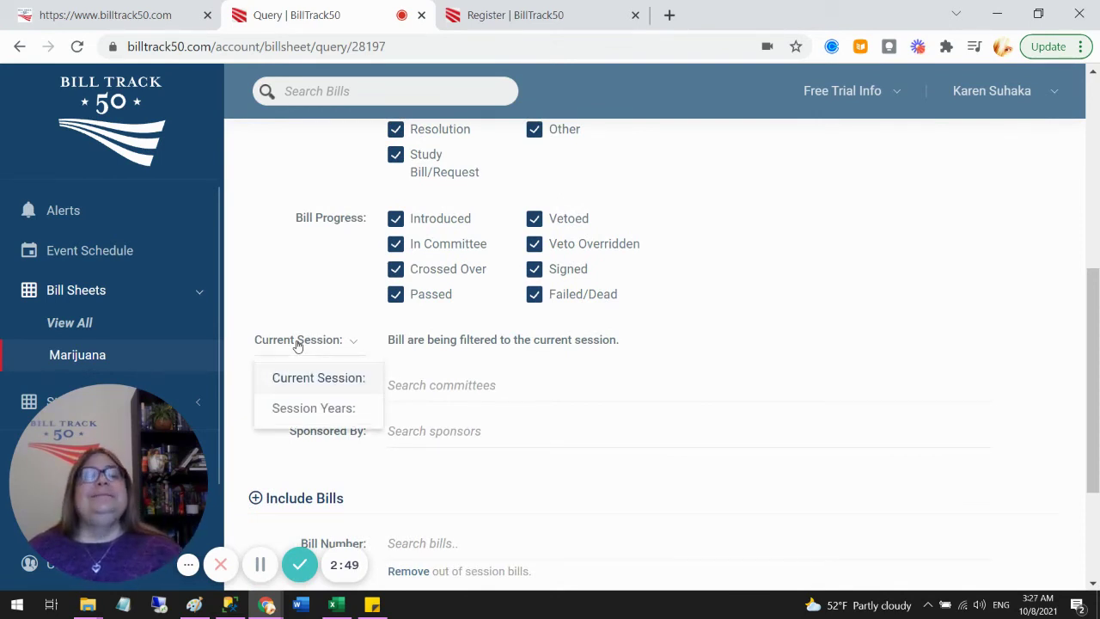
left_click(302, 417)
left_click_drag(392, 342, 808, 351)
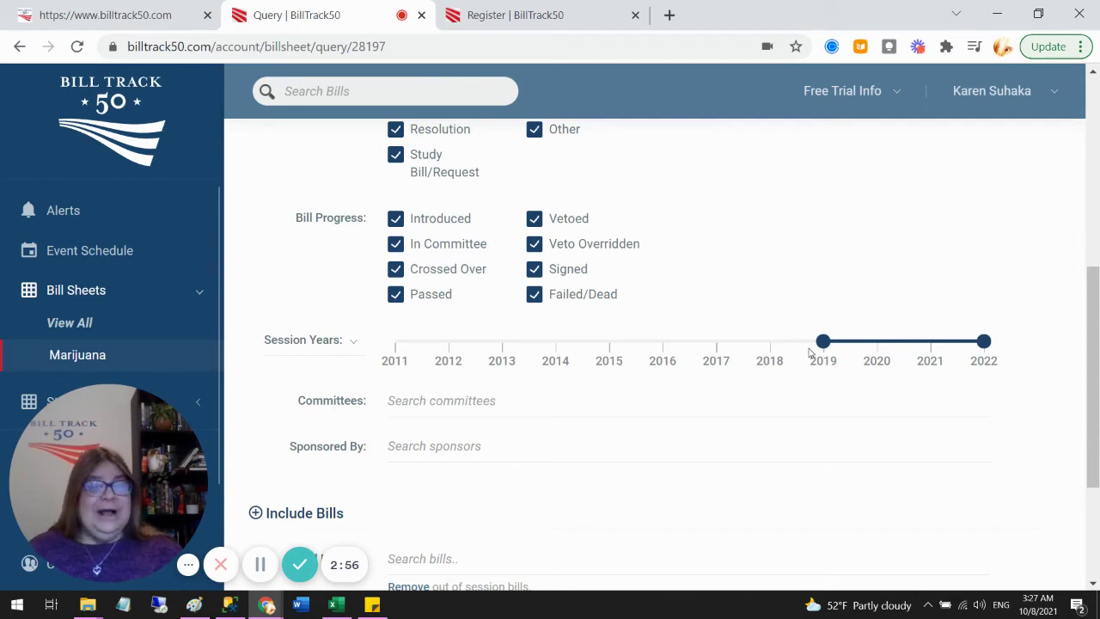
Save the Marijuana query with its session filter set to the current session and look through the bills on the sheet
left_click(318, 341)
left_click(318, 382)
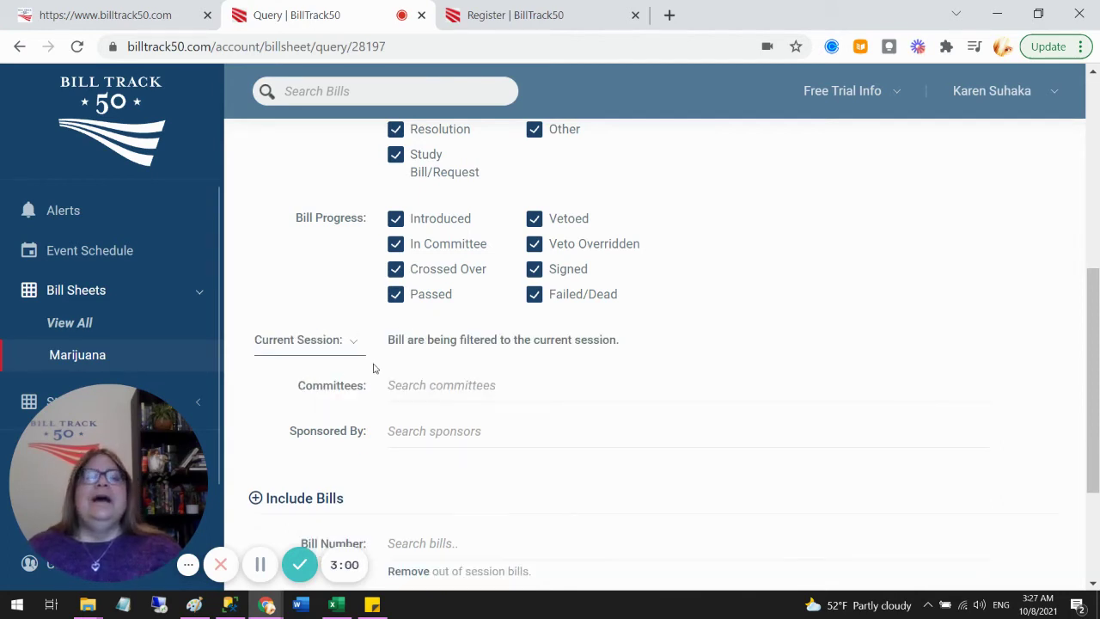
scroll(336, 356, "down", 2)
left_click(427, 462)
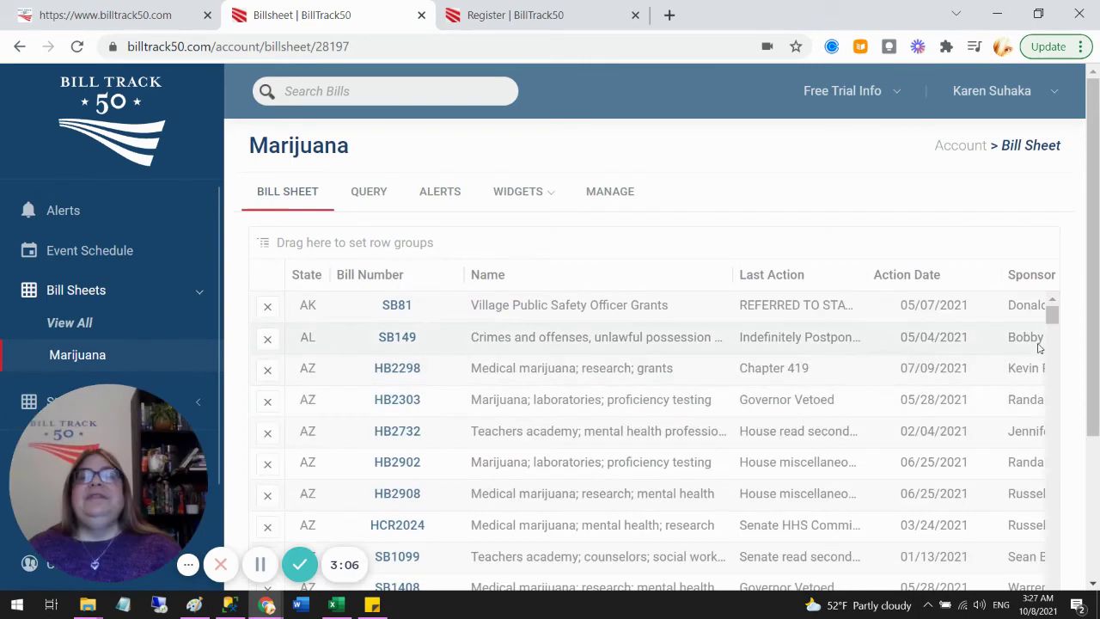
left_click_drag(1094, 329, 1096, 402)
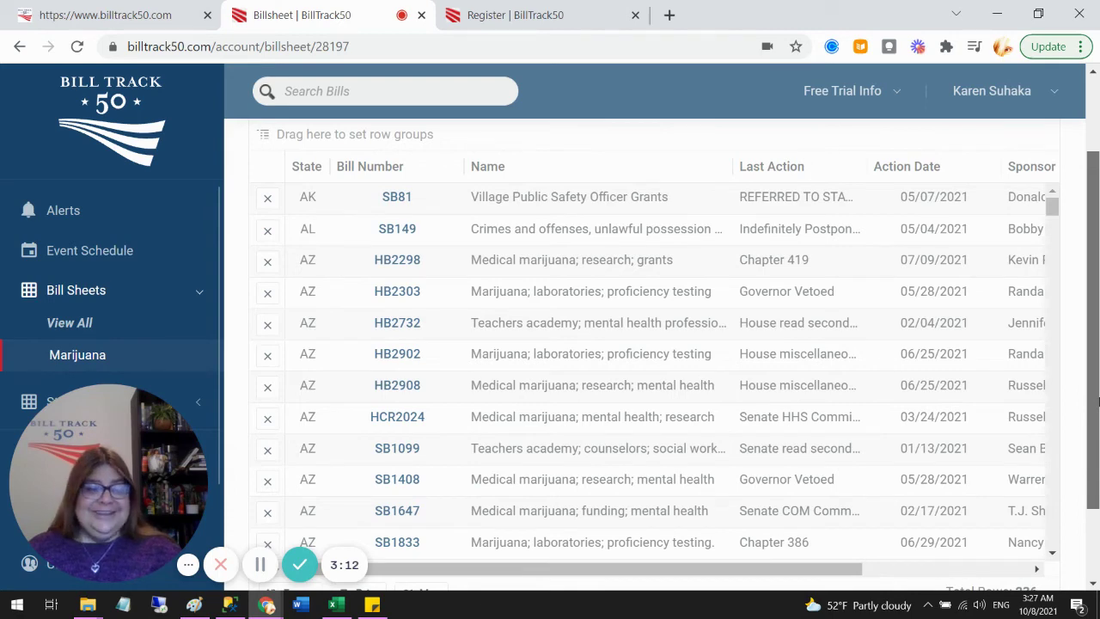
left_click_drag(1096, 401, 1096, 319)
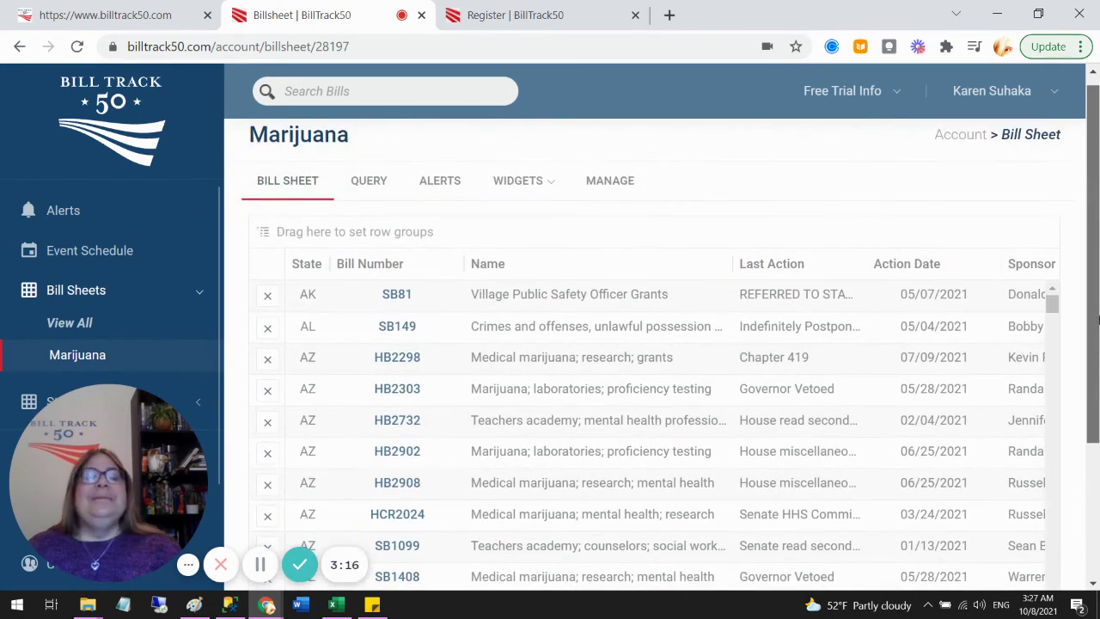
View the Marijuana bill sheet's alert options and its map widget customization settings
left_click(451, 180)
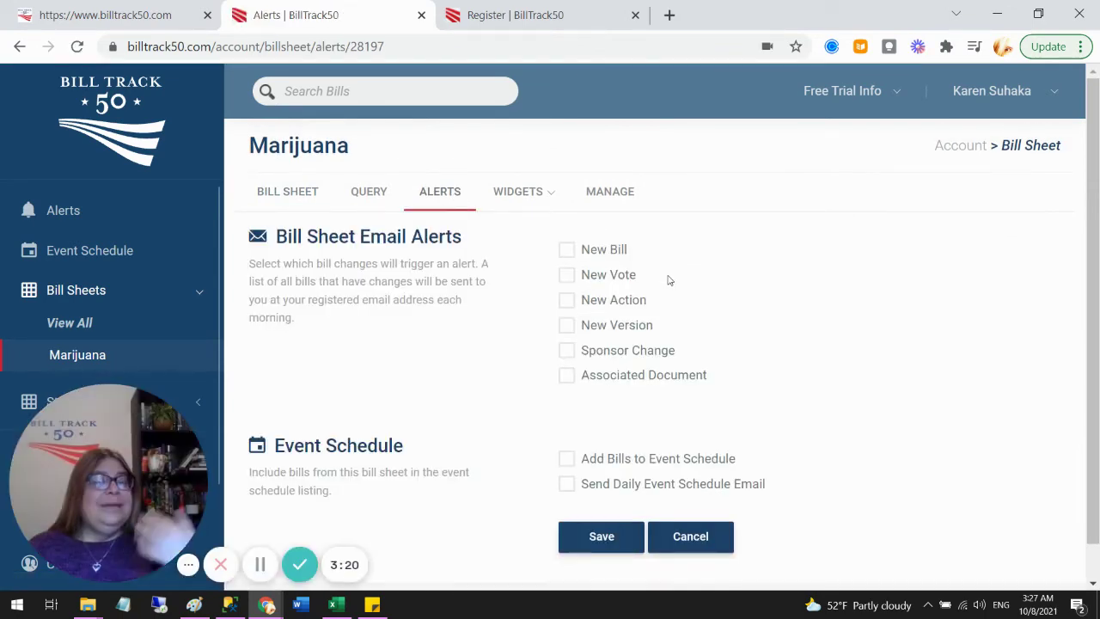
left_click(515, 199)
left_click(522, 262)
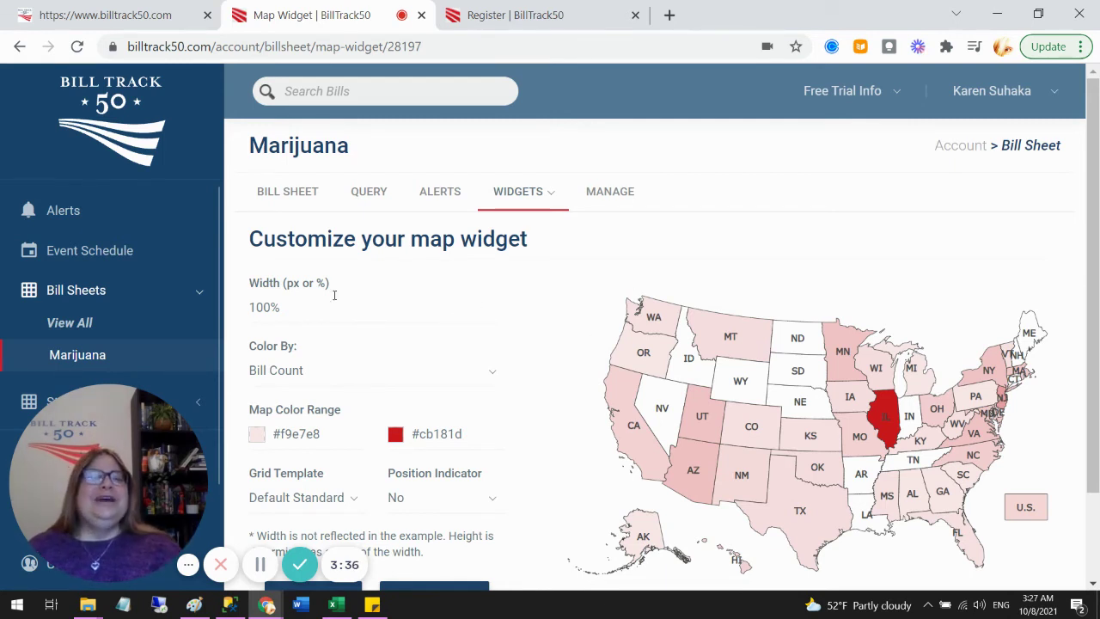
Reopen the Marijuana sheet from the list of all bill sheets and review its management options
left_click(55, 322)
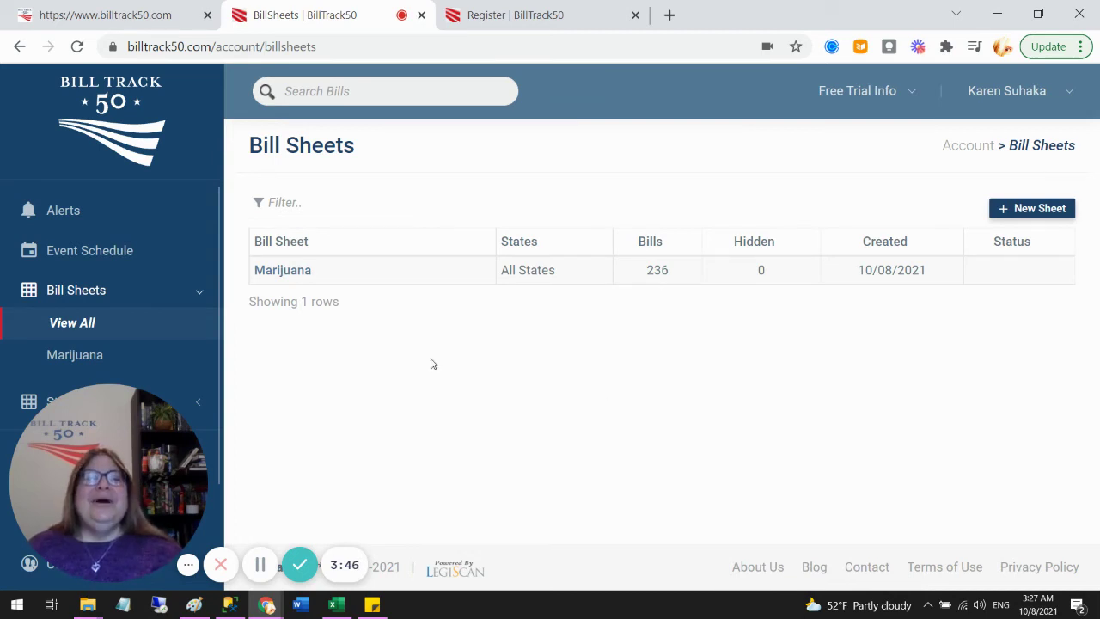
left_click(296, 272)
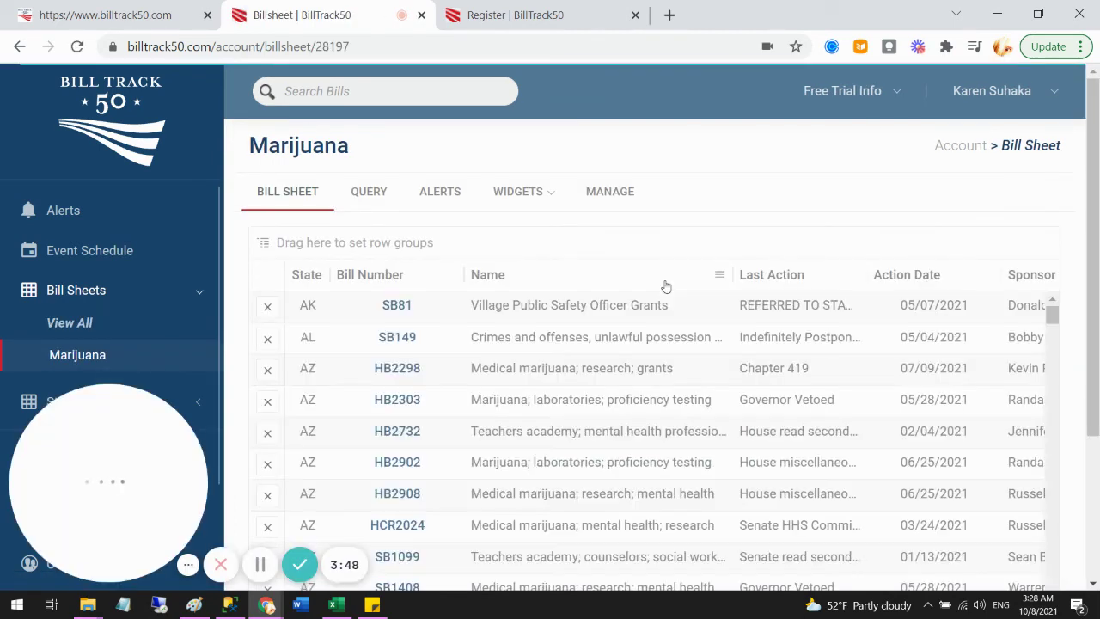
left_click(616, 192)
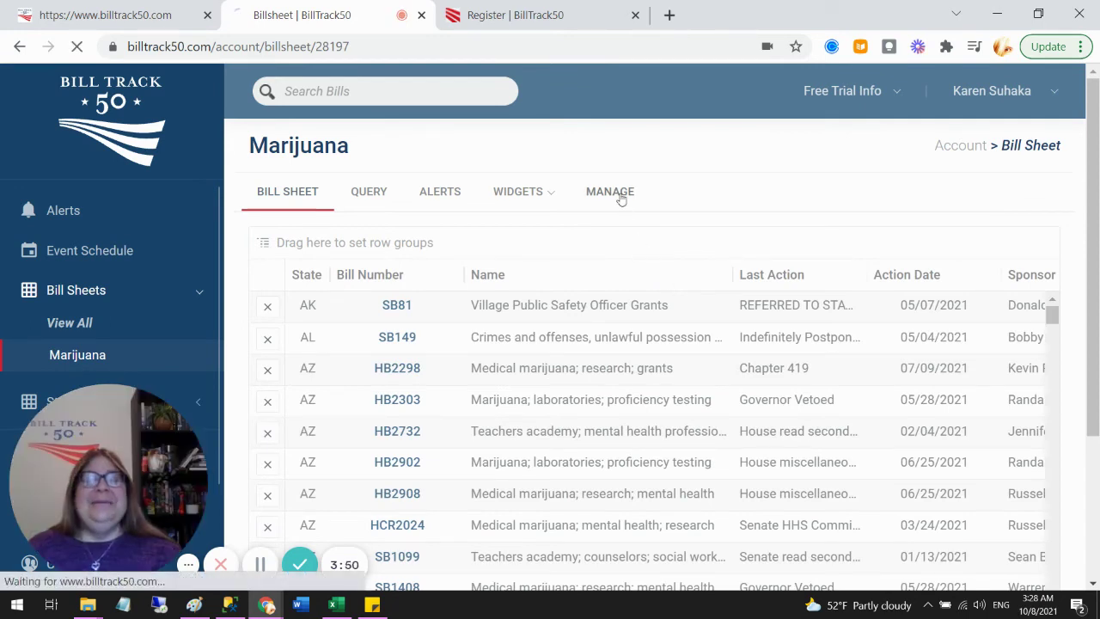
scroll(781, 358, "down", 1)
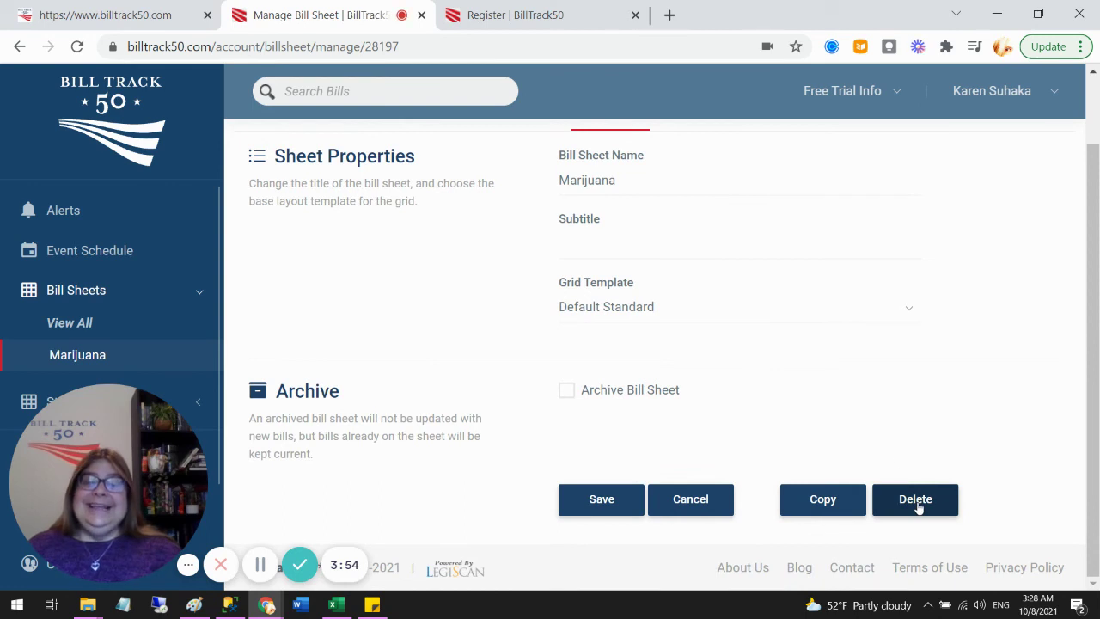
scroll(855, 345, "up", 1)
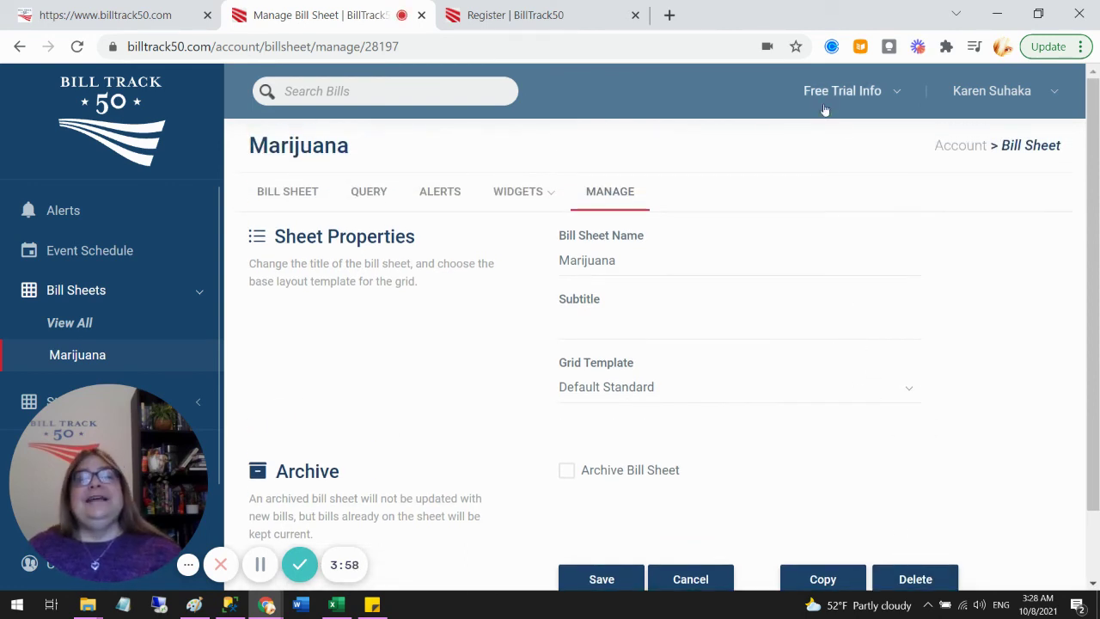
Check the free trial information and bring the quick search and getting started help links into view
left_click(885, 93)
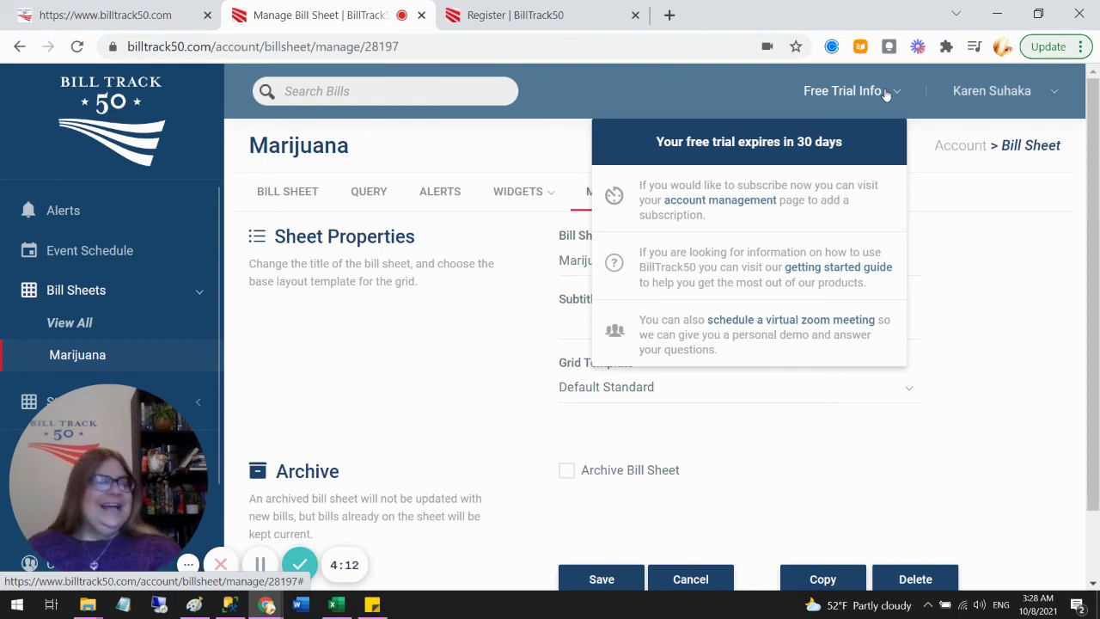
left_click(626, 92)
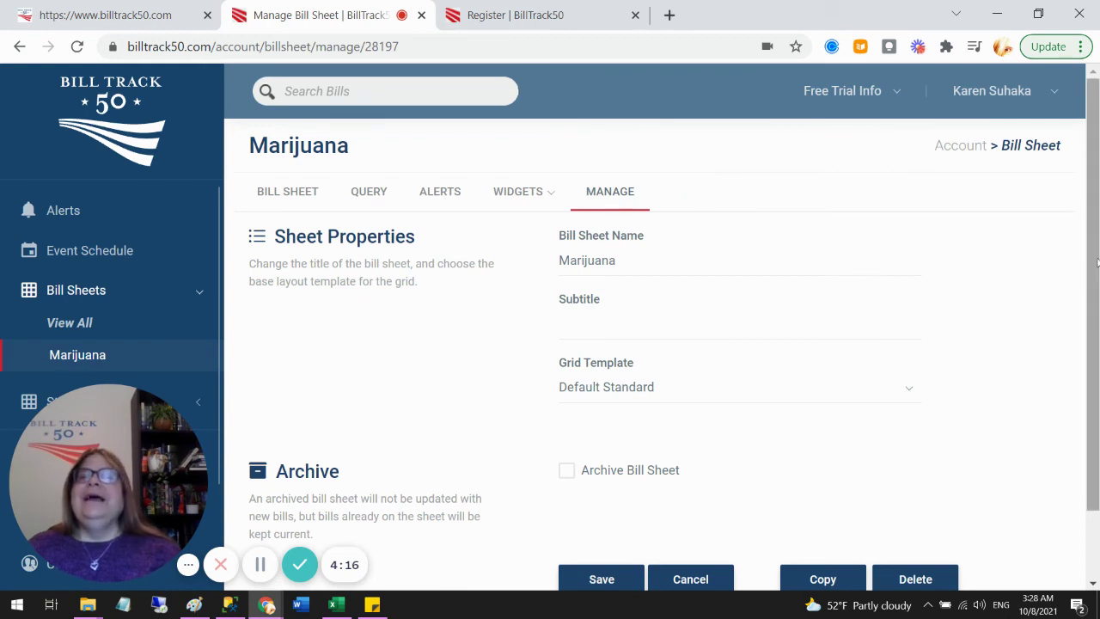
scroll(982, 287, "down", 1)
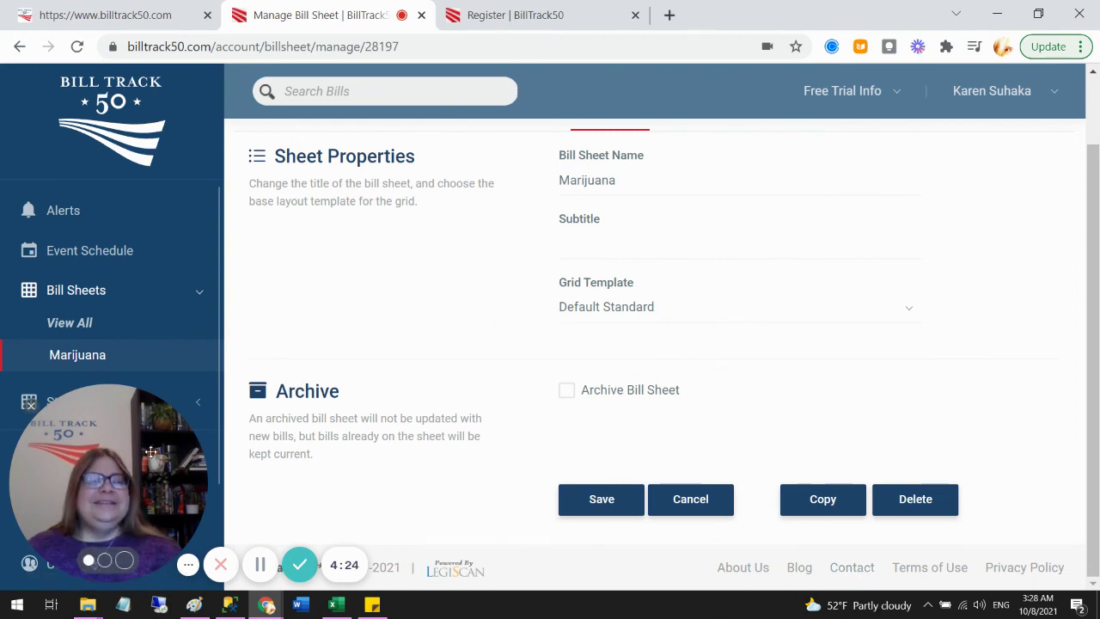
left_click_drag(150, 427, 148, 159)
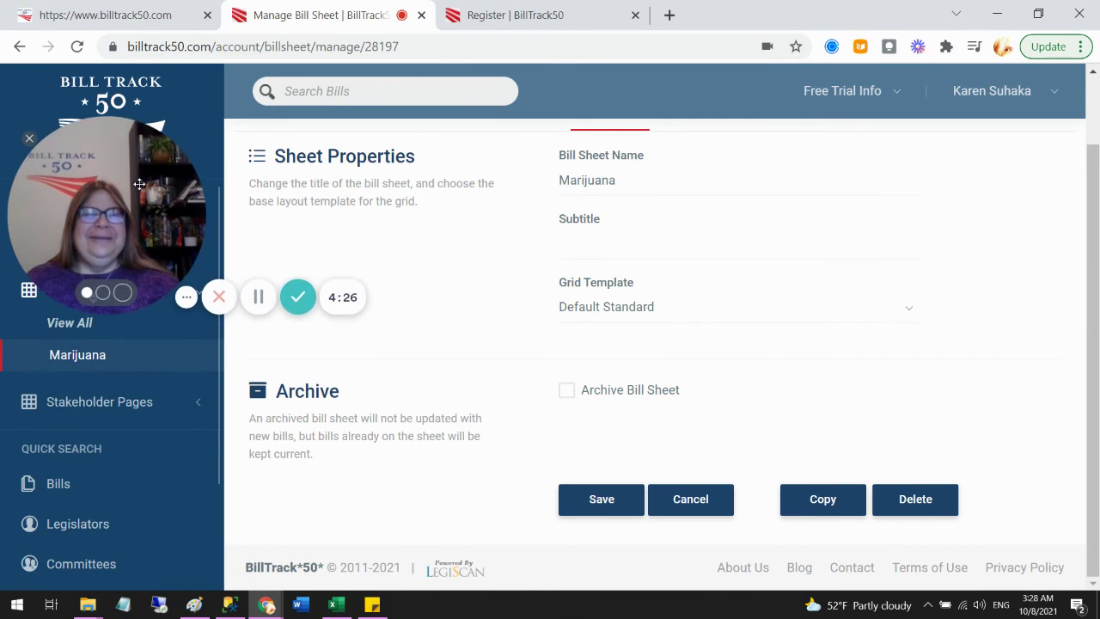
scroll(56, 524, "down", 2)
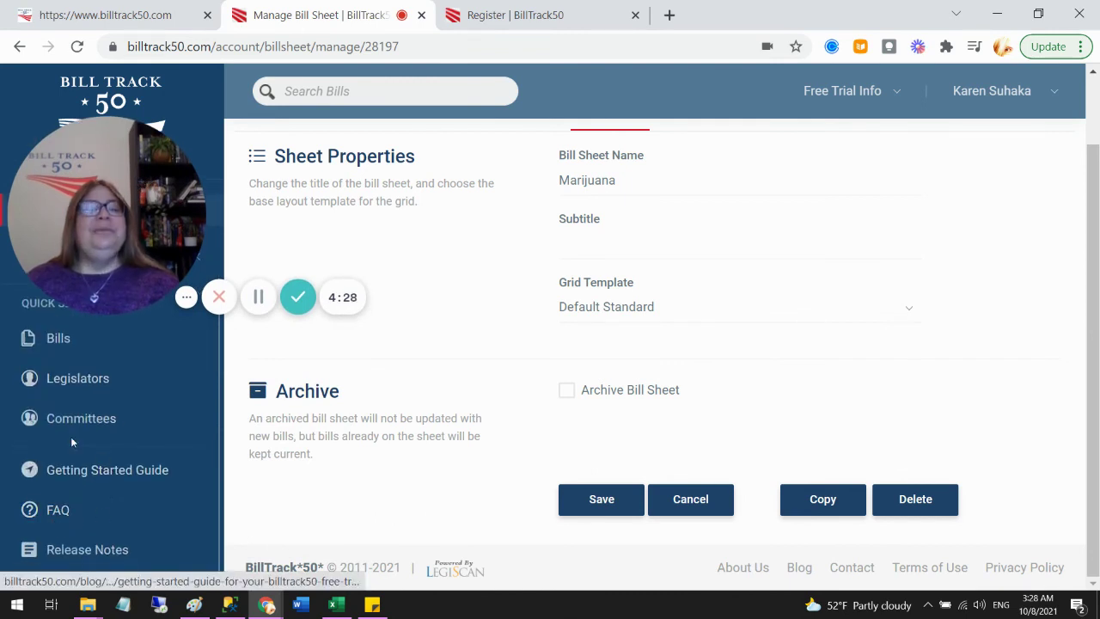